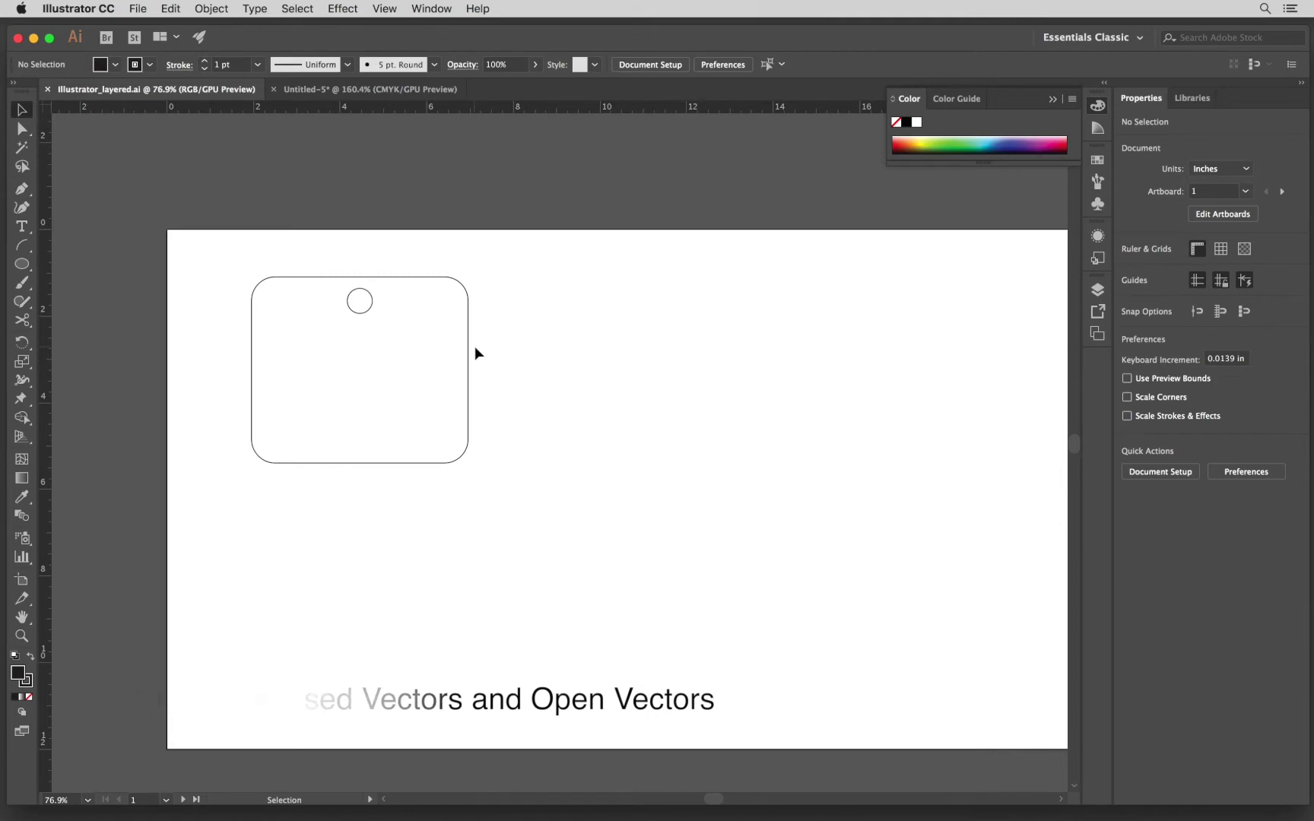
Step: Turn on the Open Shapes layer in the Layers panel to show the middle and black tags
{"action": "left_click", "coordinate": [1098, 290]}
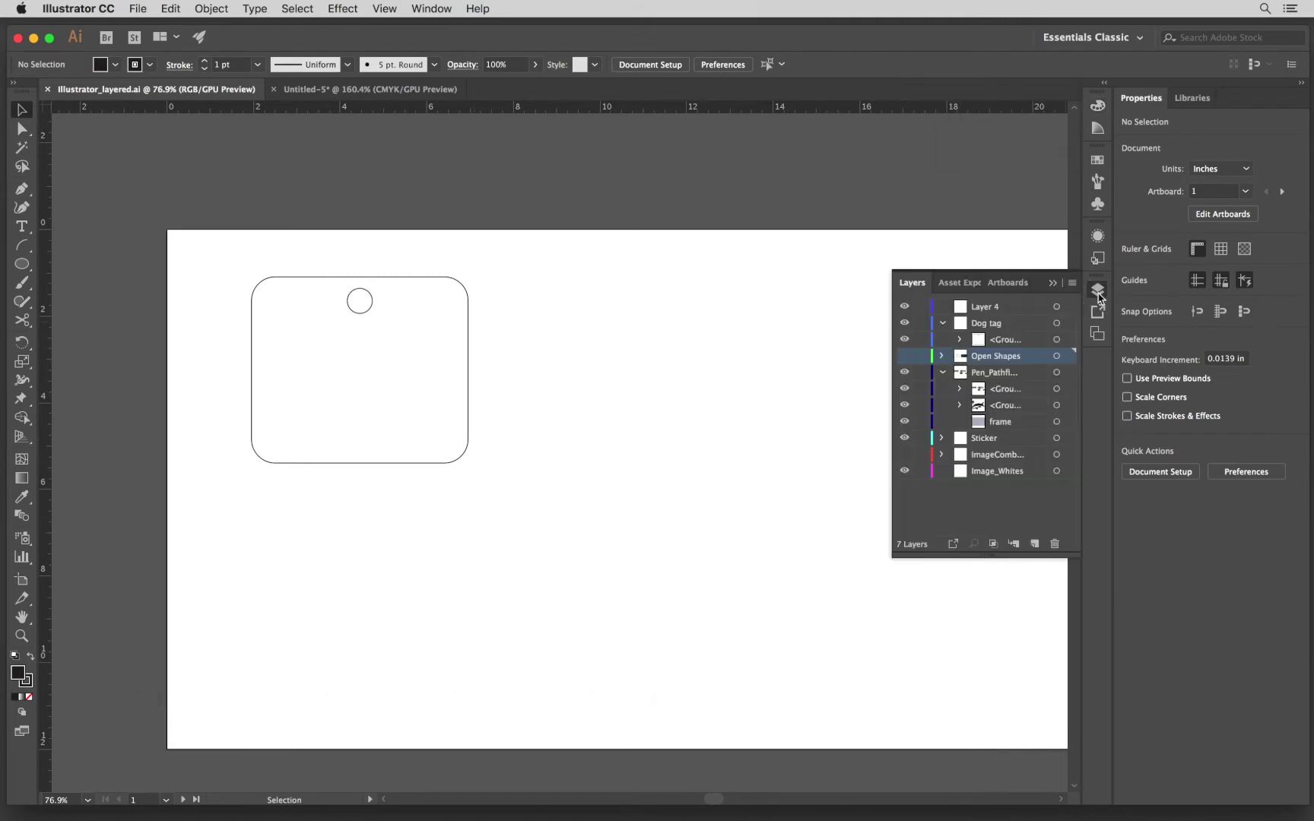
{"action": "left_click", "coordinate": [904, 356]}
{"action": "scroll", "coordinate": [781, 371], "scroll_direction": "right", "scroll_amount": 5}
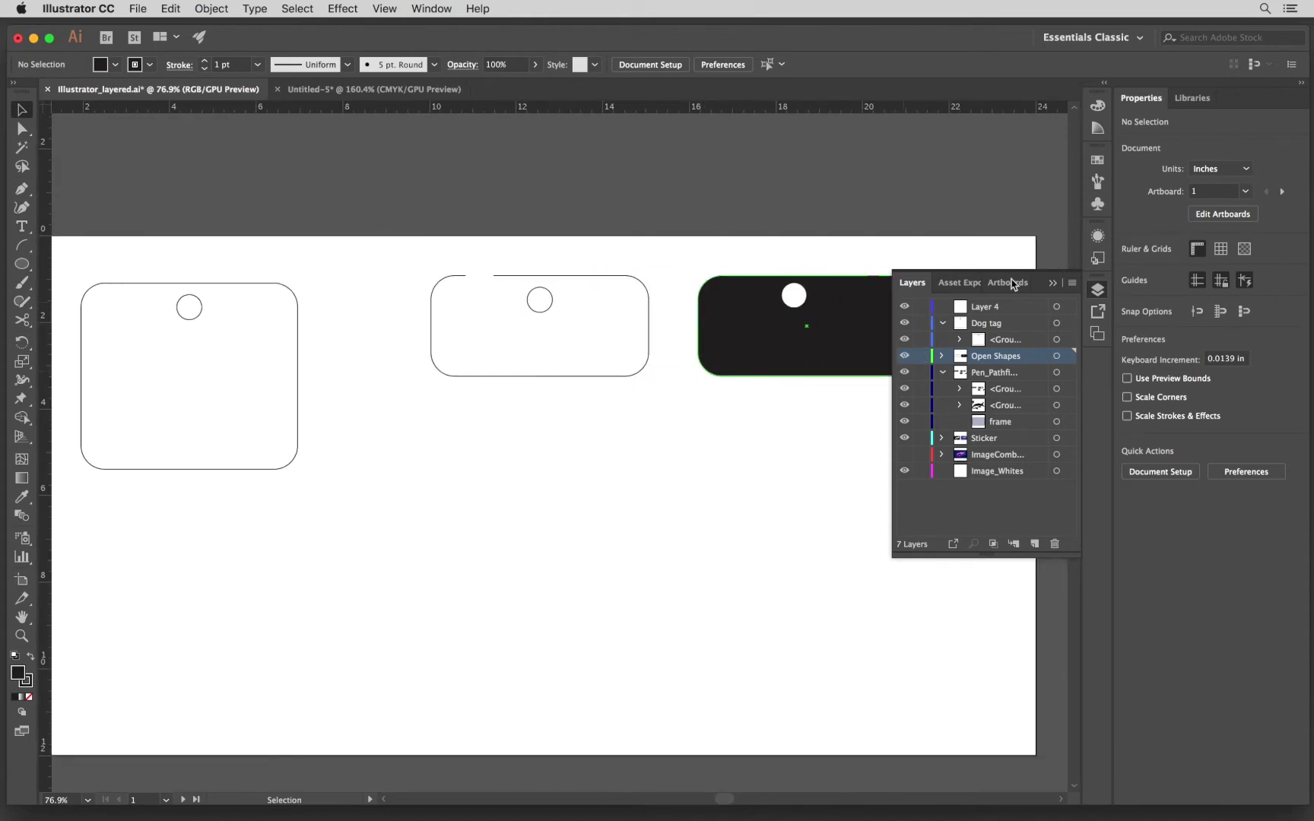
{"action": "left_click", "coordinate": [1098, 290]}
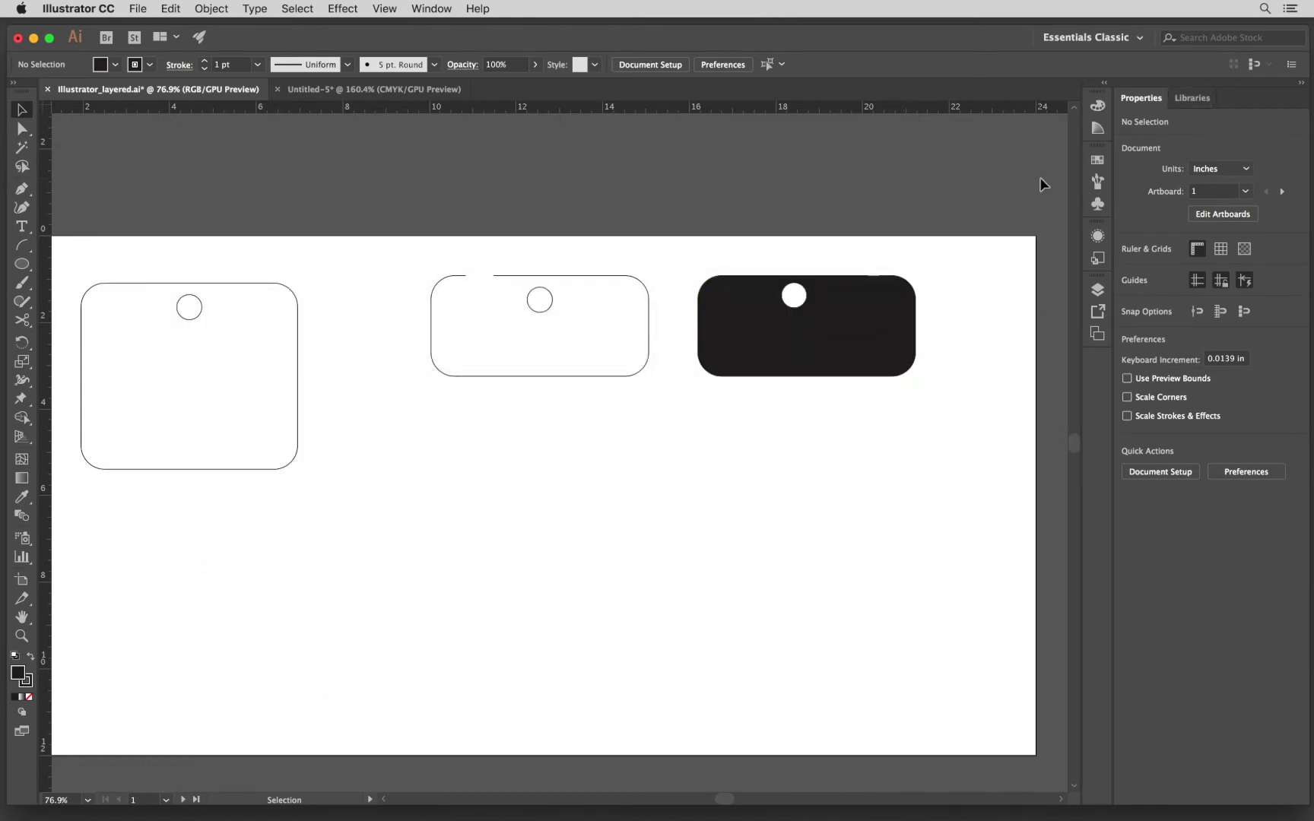
{"action": "scroll", "coordinate": [620, 514], "scroll_direction": "down", "scroll_amount": 3}
{"action": "scroll", "coordinate": [620, 514], "scroll_direction": "left", "scroll_amount": 3}
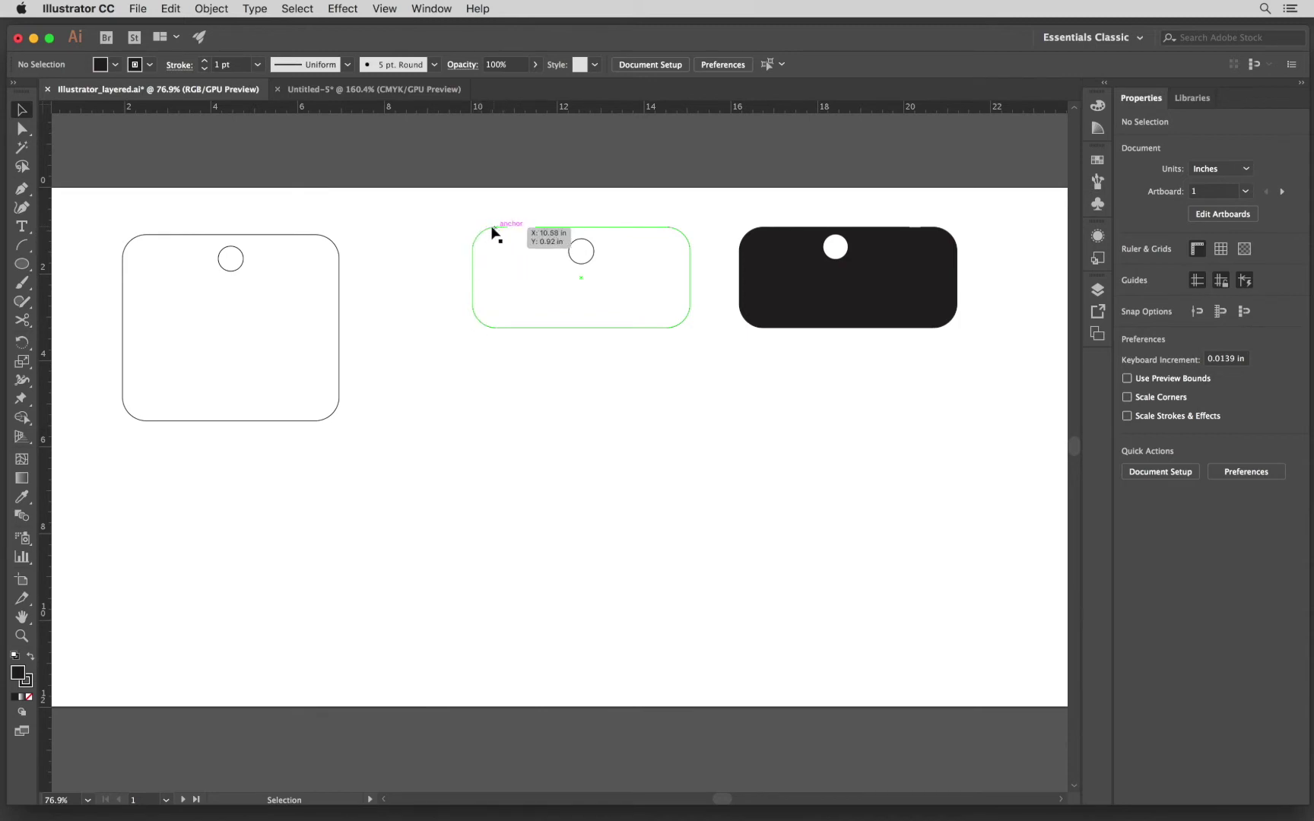
{"action": "scroll", "coordinate": [478, 252], "scroll_direction": "up", "scroll_amount": 5}
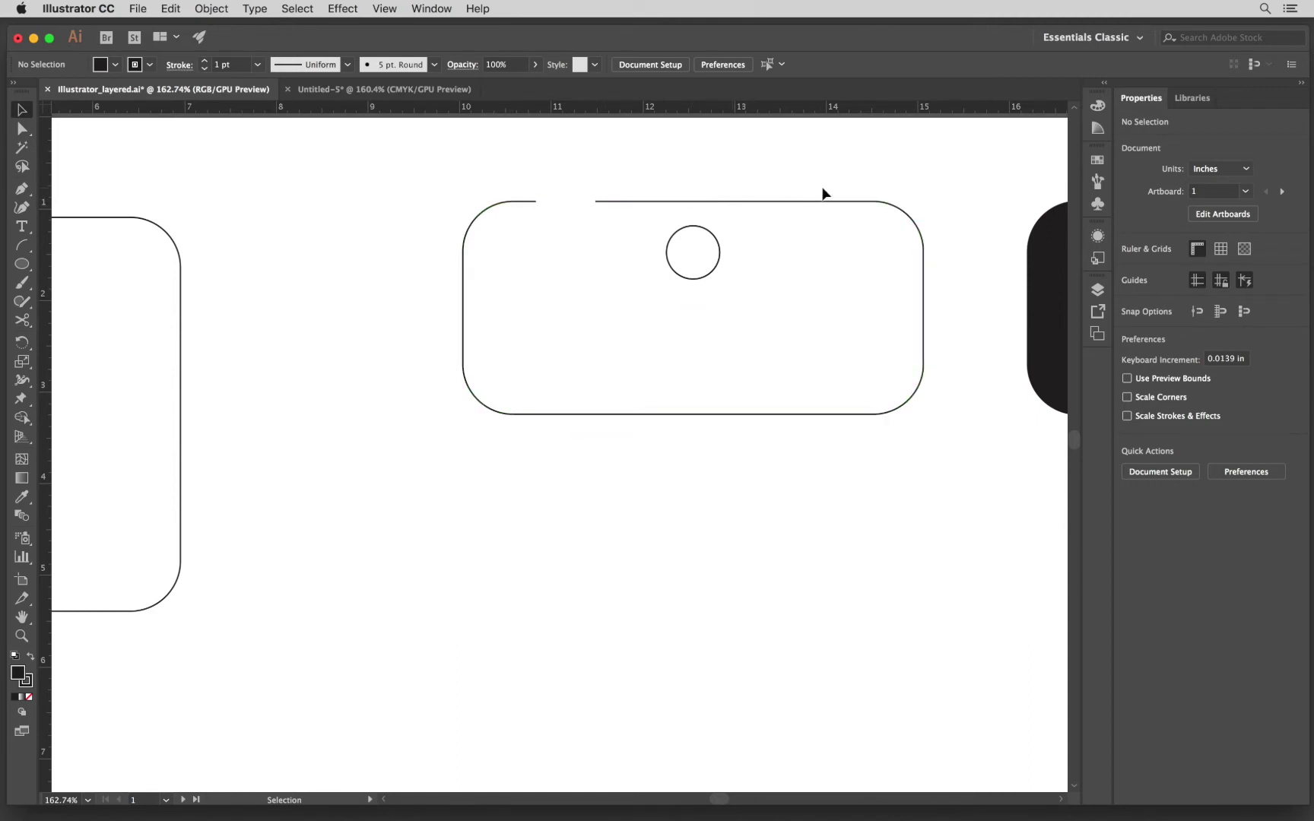
{"action": "scroll", "coordinate": [807, 292], "scroll_direction": "down", "scroll_amount": 5}
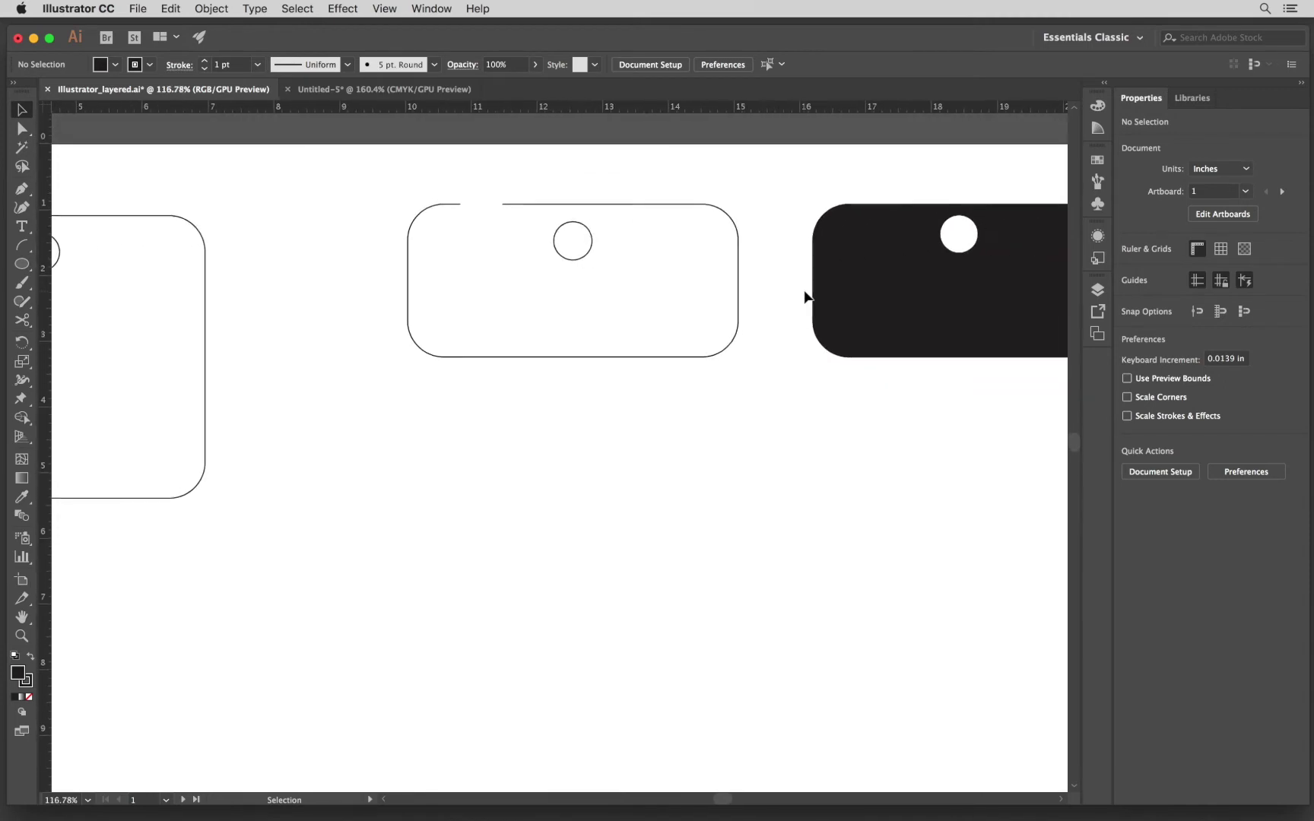
{"action": "scroll", "coordinate": [509, 301], "scroll_direction": "left", "scroll_amount": 3}
{"action": "scroll", "coordinate": [510, 301], "scroll_direction": "up", "scroll_amount": 1}
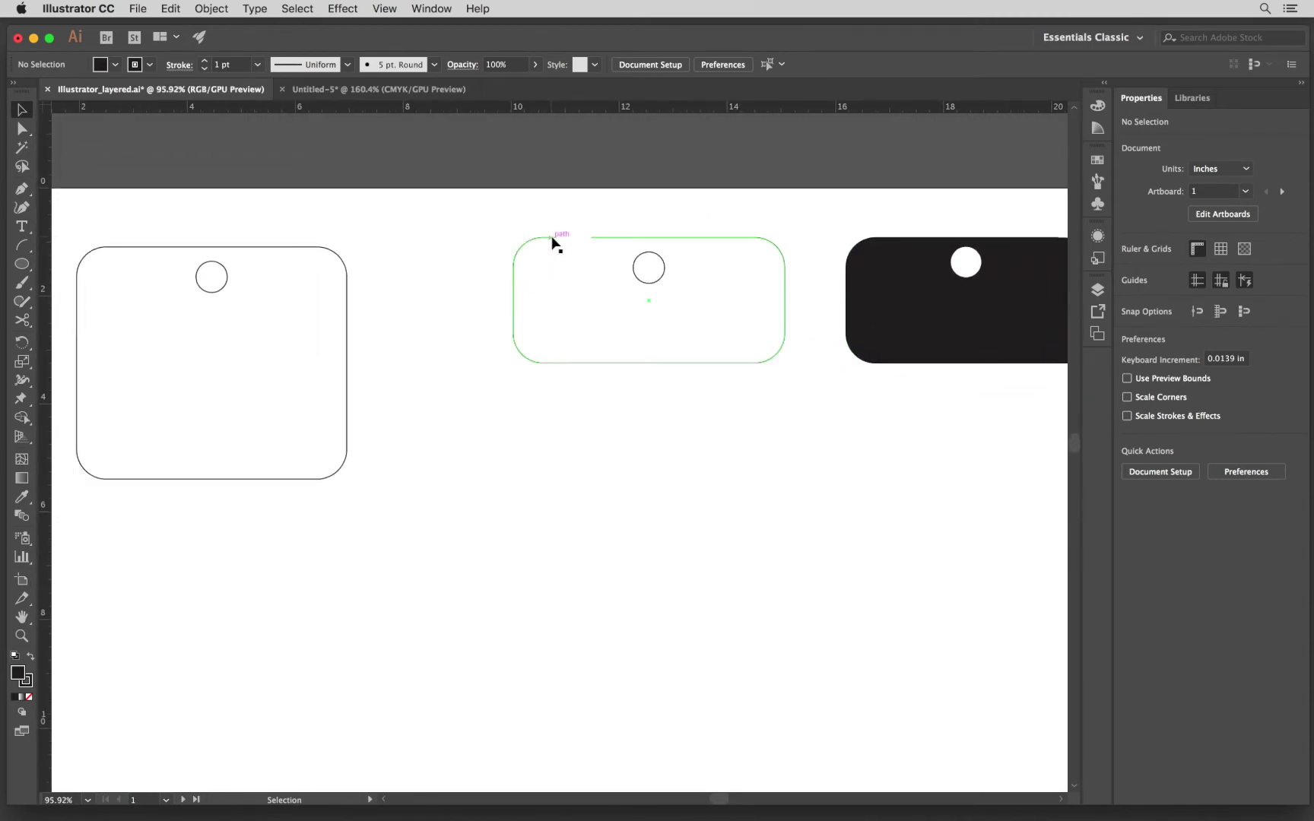
{"action": "scroll", "coordinate": [553, 242], "scroll_direction": "up", "scroll_amount": 5}
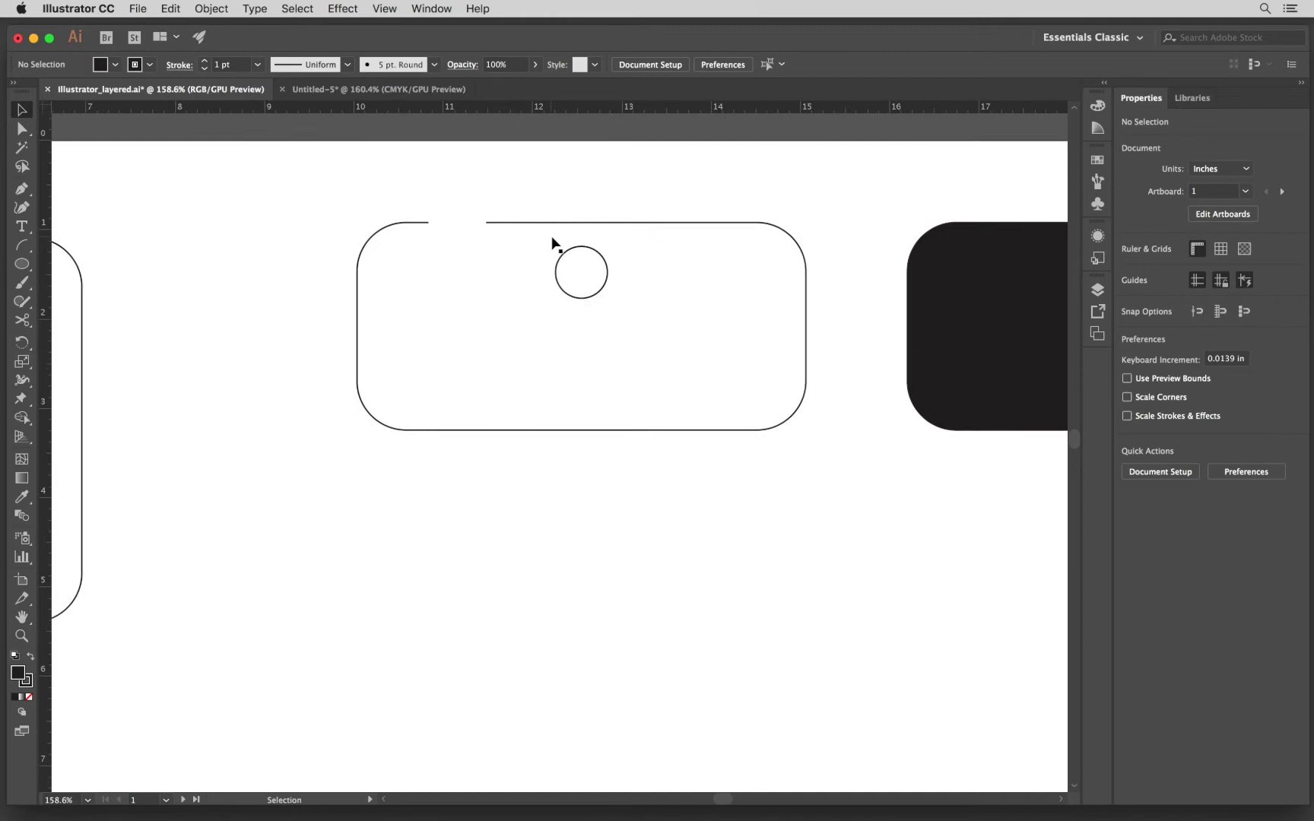
Step: With Direct Selection, select both endpoints flanking the gap in the middle tag's top edge
{"action": "left_click", "coordinate": [420, 226]}
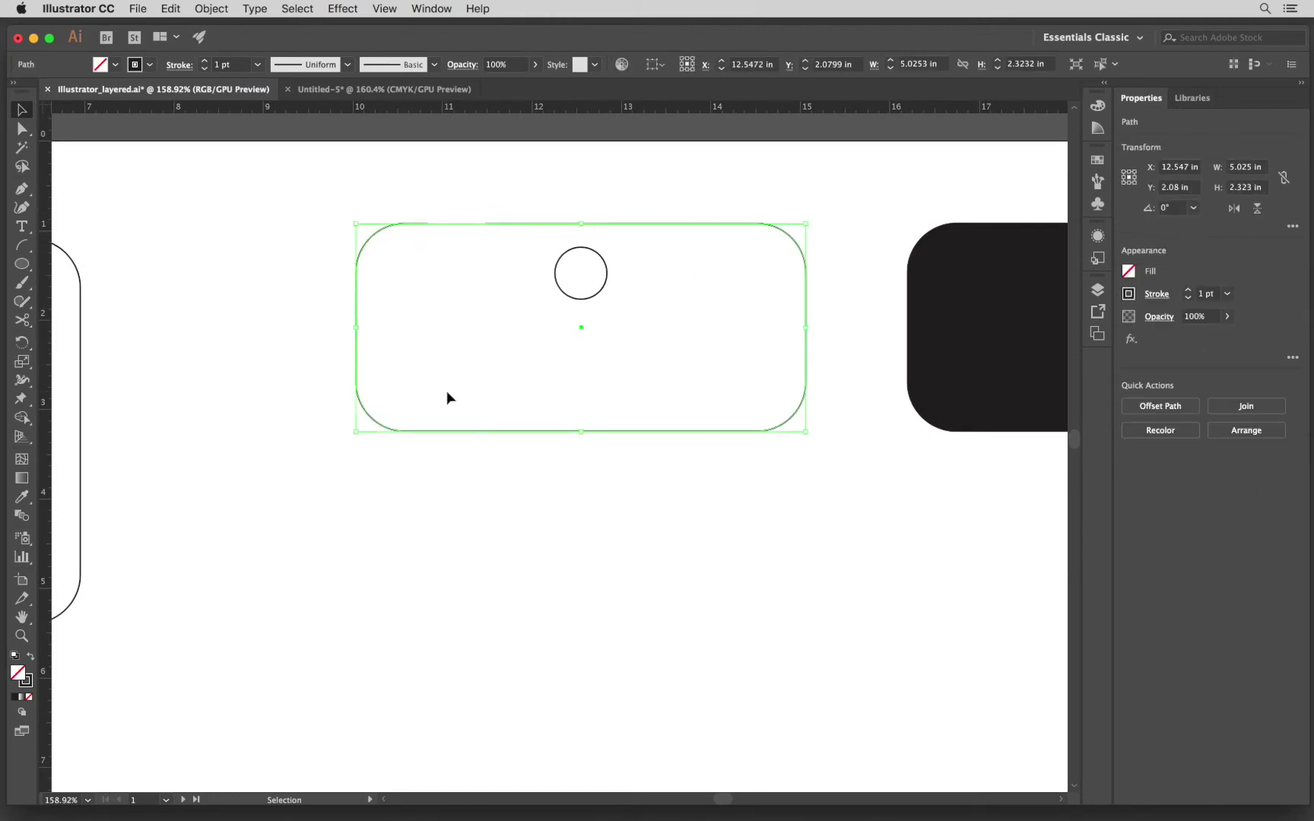
{"action": "left_click", "coordinate": [23, 132]}
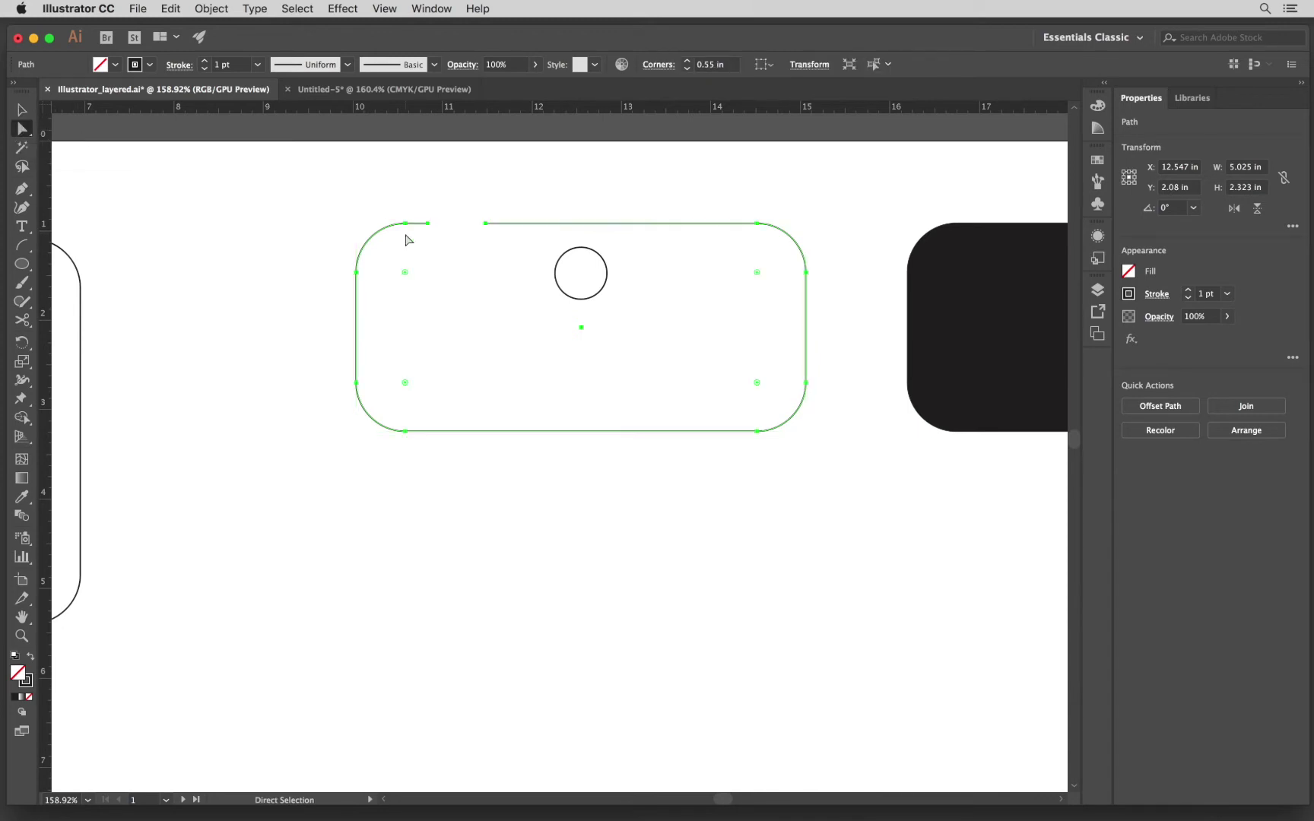
{"action": "scroll", "coordinate": [431, 222], "scroll_direction": "up", "scroll_amount": 5}
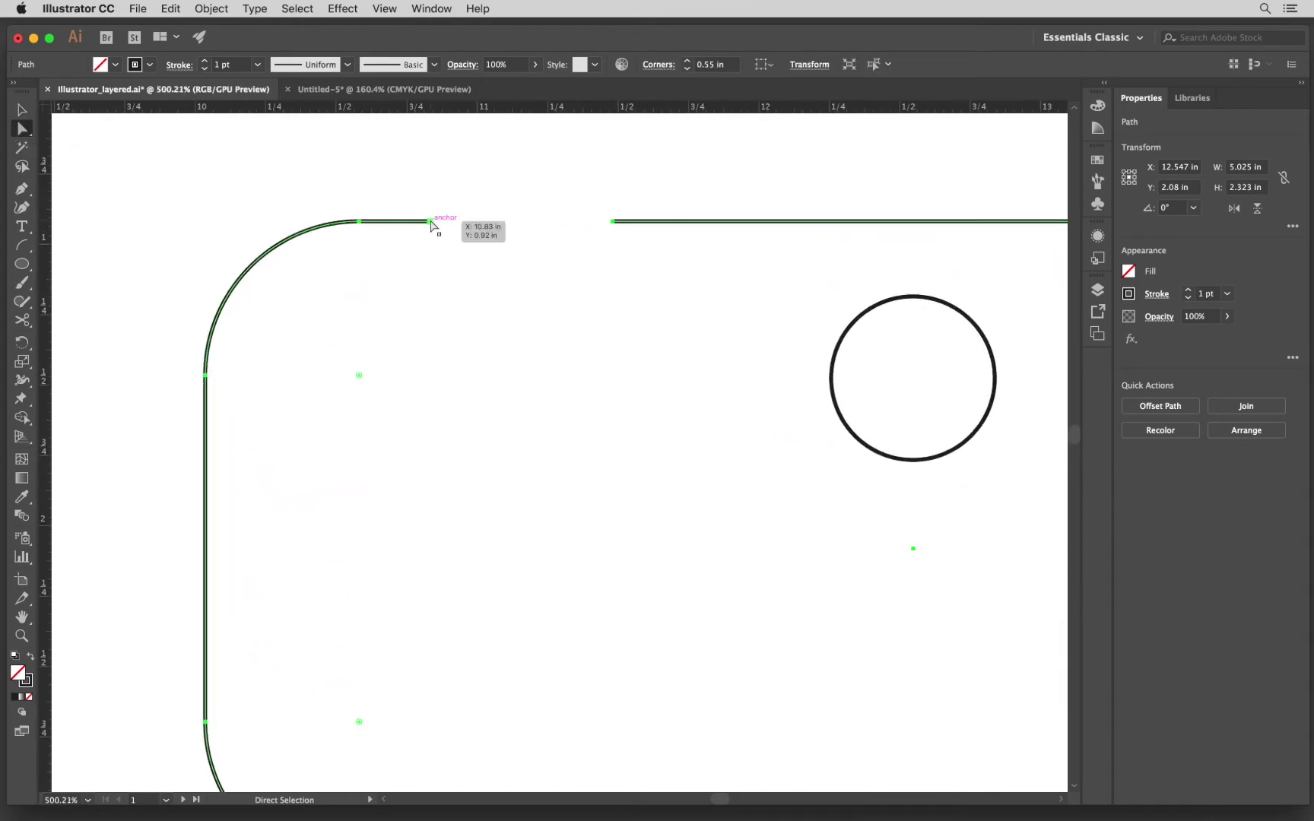
{"action": "left_click", "coordinate": [430, 222]}
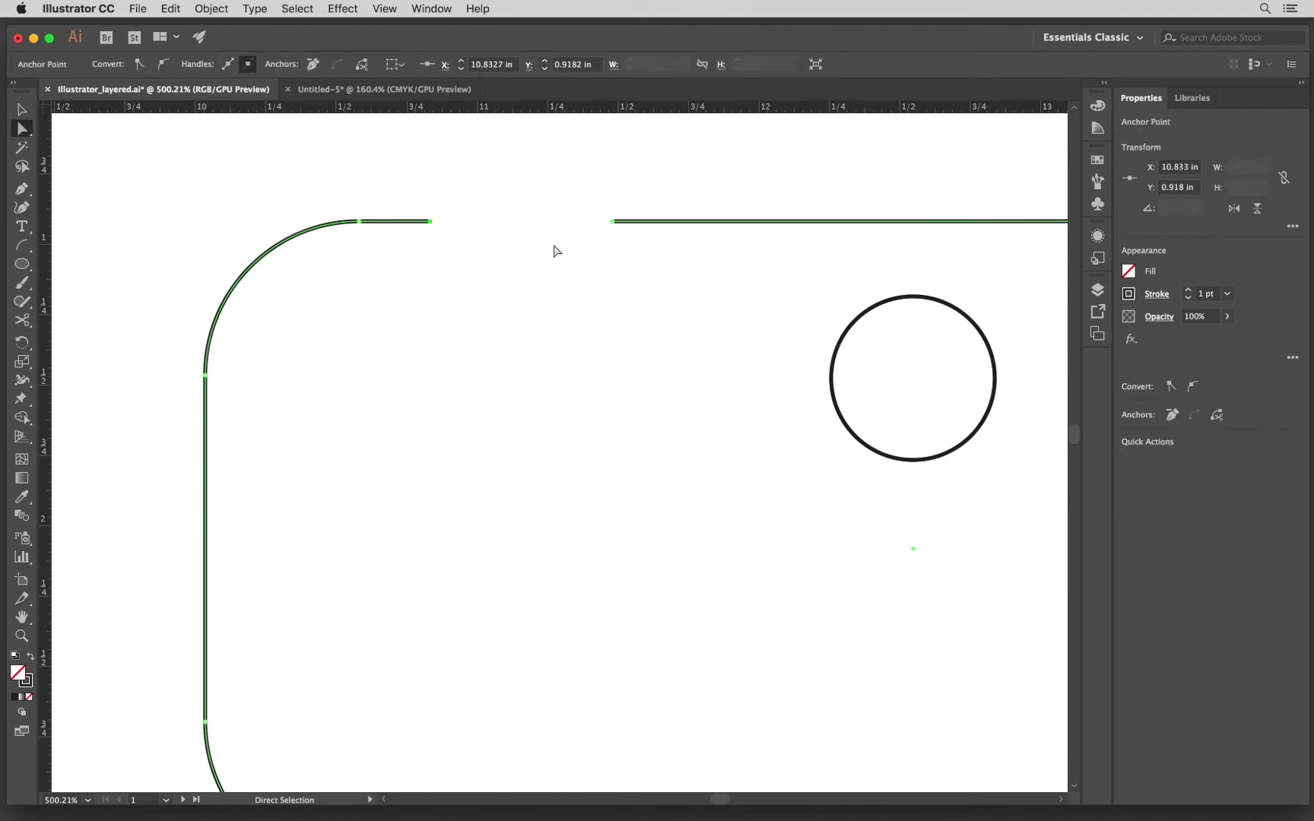
{"action": "key", "text": "shift"}
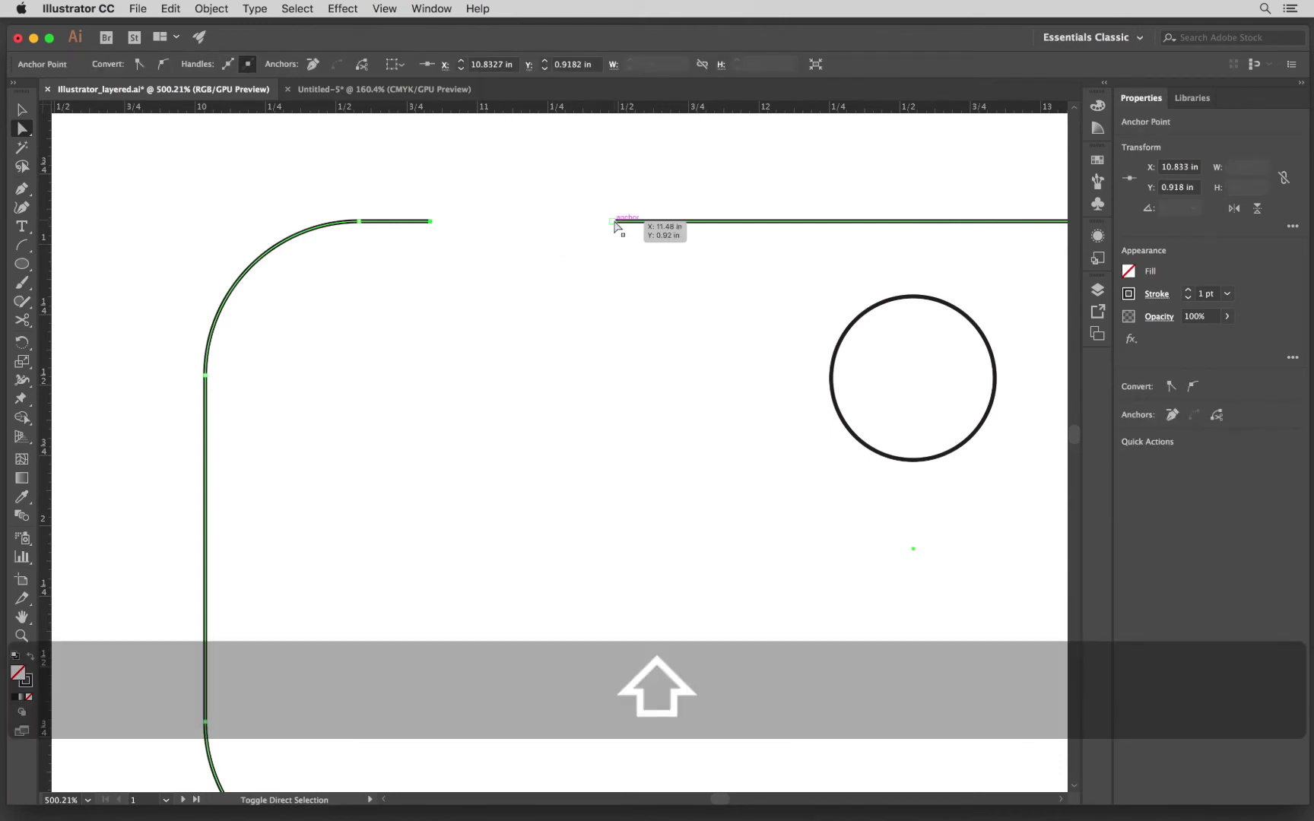
{"action": "left_click", "coordinate": [614, 225], "text": "shift"}
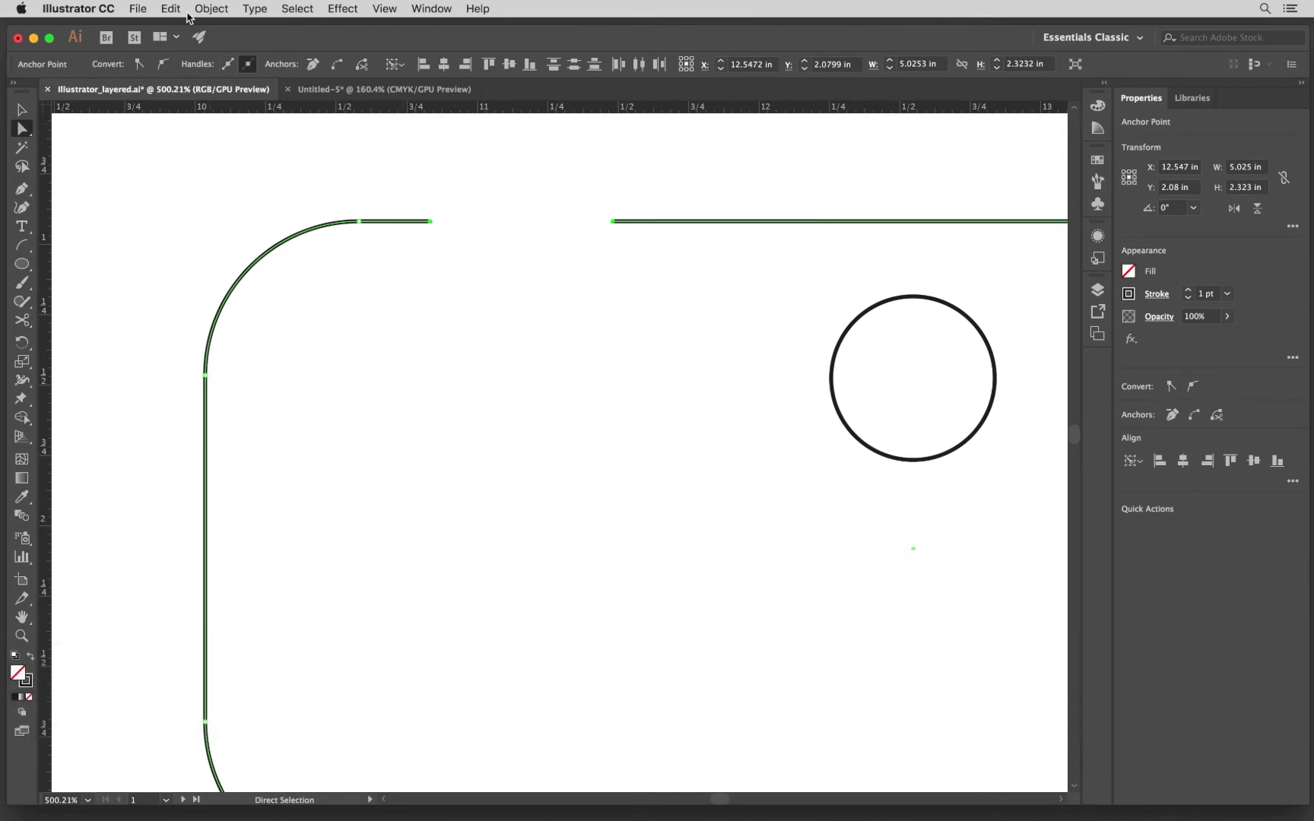
Step: Join the middle tag's two gap endpoints with Object > Path > Join, then return to Selection
{"action": "left_click", "coordinate": [219, 8]}
{"action": "mouse_move", "coordinate": [252, 348]}
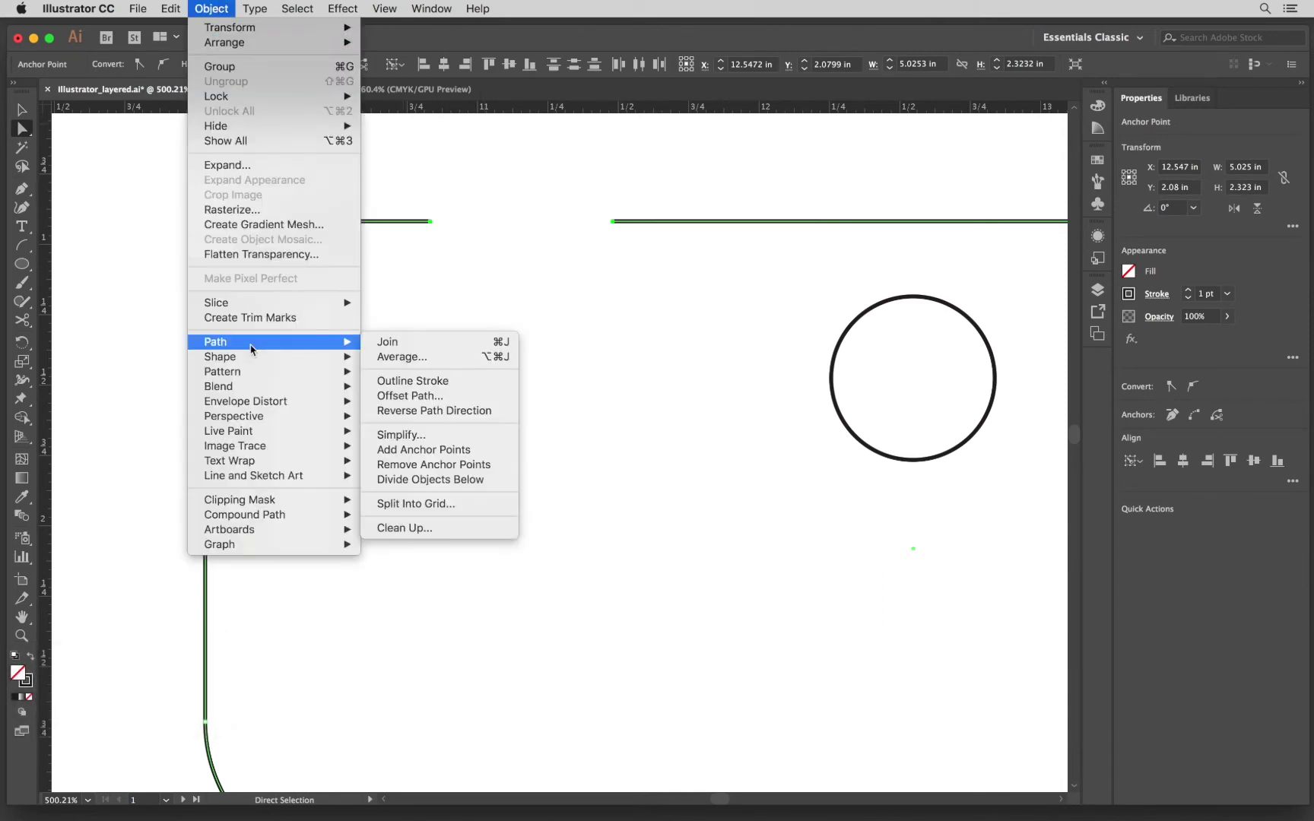
{"action": "left_click", "coordinate": [402, 343]}
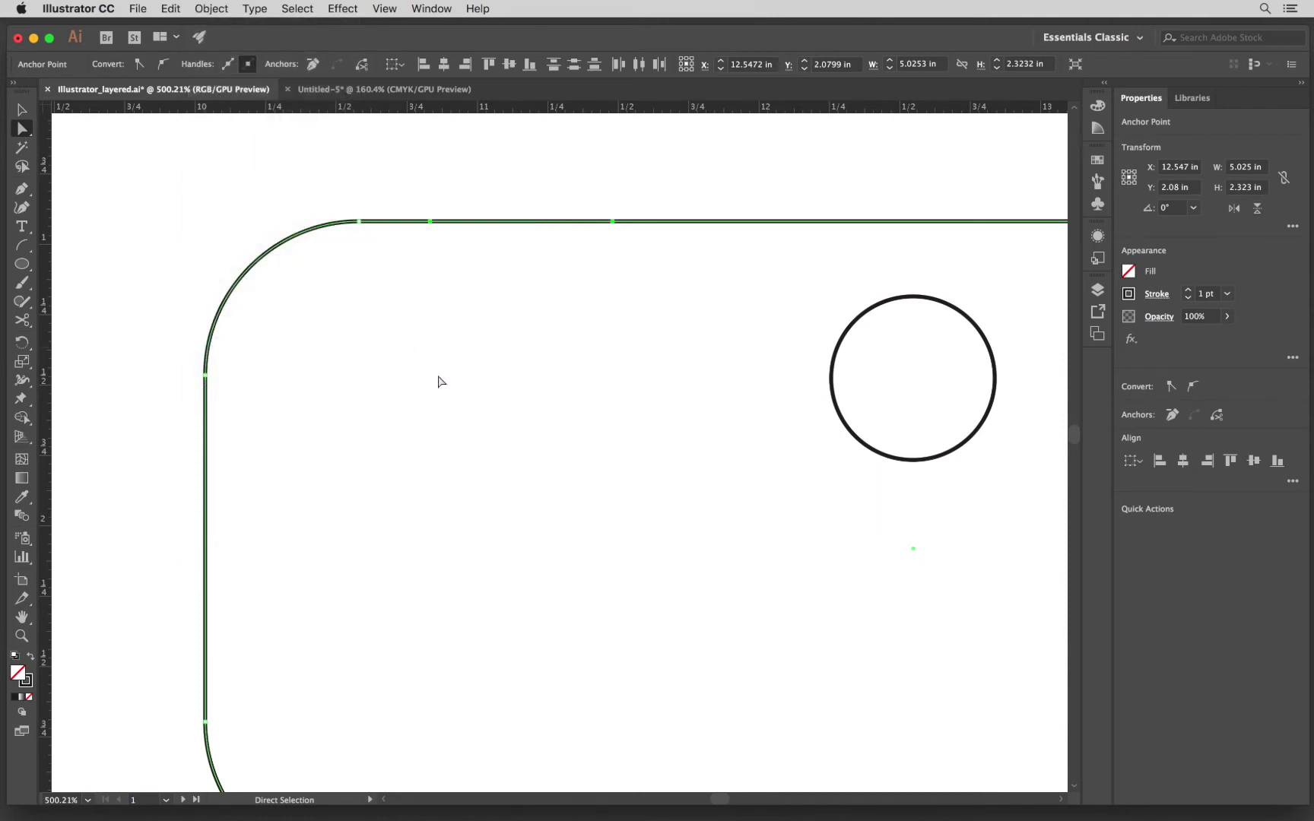
{"action": "scroll", "coordinate": [601, 490], "scroll_direction": "down", "scroll_amount": 5}
{"action": "scroll", "coordinate": [602, 490], "scroll_direction": "down", "scroll_amount": 5}
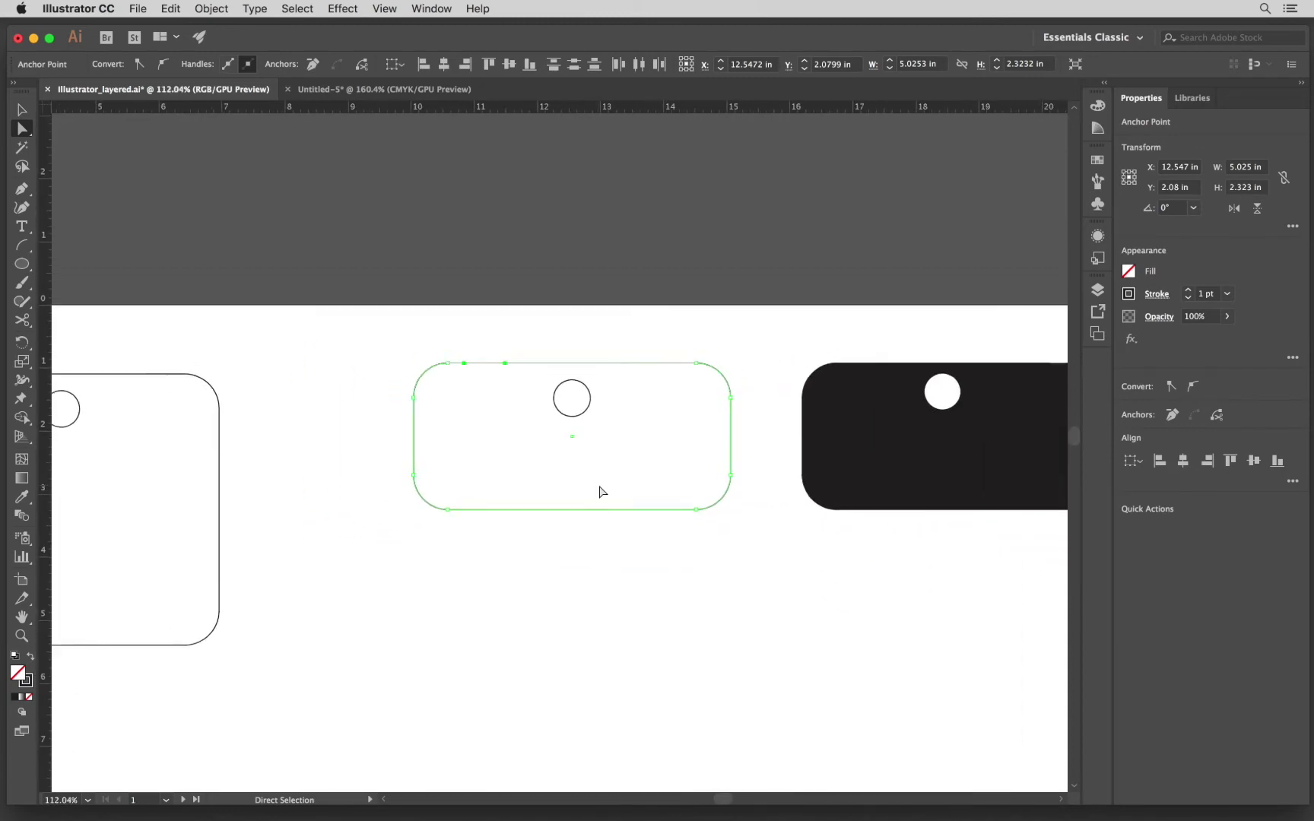
{"action": "scroll", "coordinate": [602, 494], "scroll_direction": "up", "scroll_amount": 1}
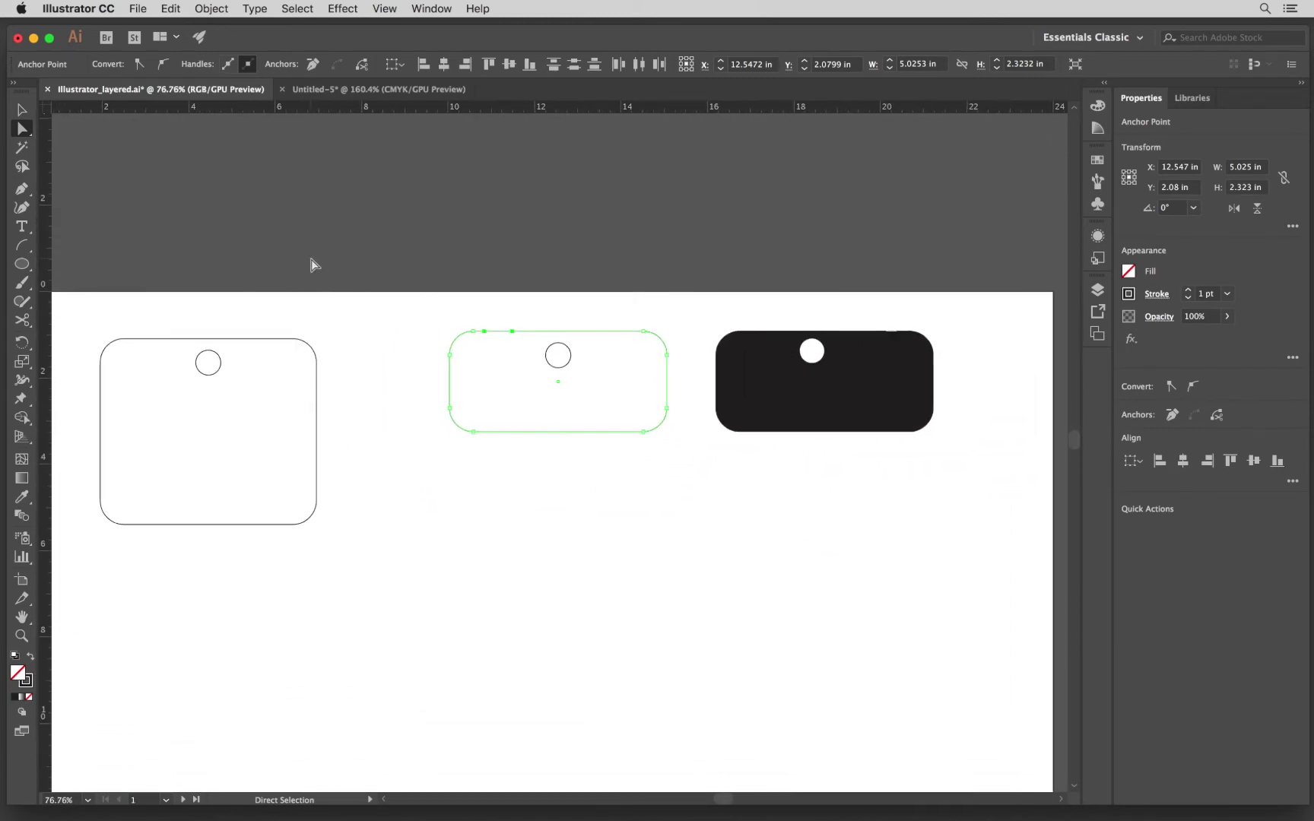
{"action": "left_click", "coordinate": [21, 111]}
Step: Deselect everything and fit the whole artboard in the window with Cmd+0
{"action": "left_click", "coordinate": [232, 182]}
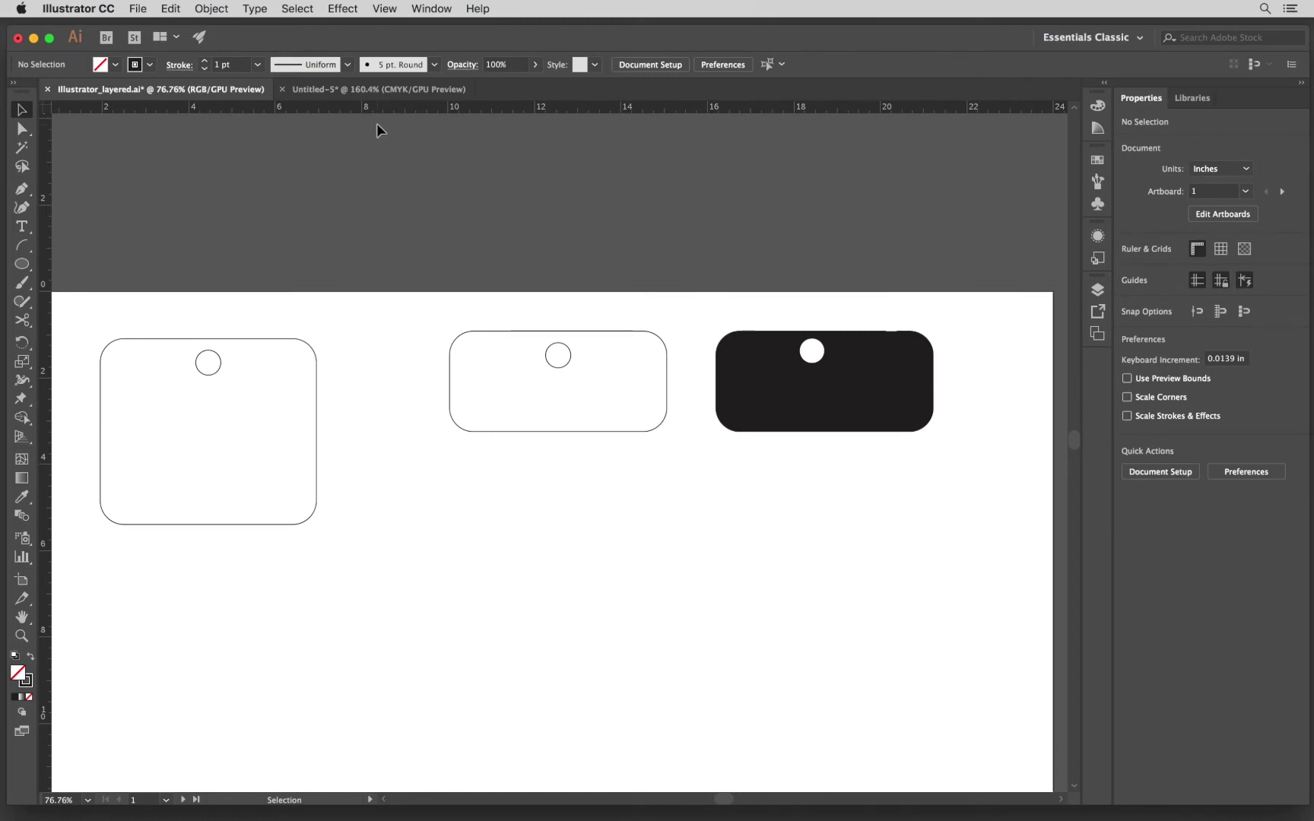
{"action": "key", "text": "super+0"}
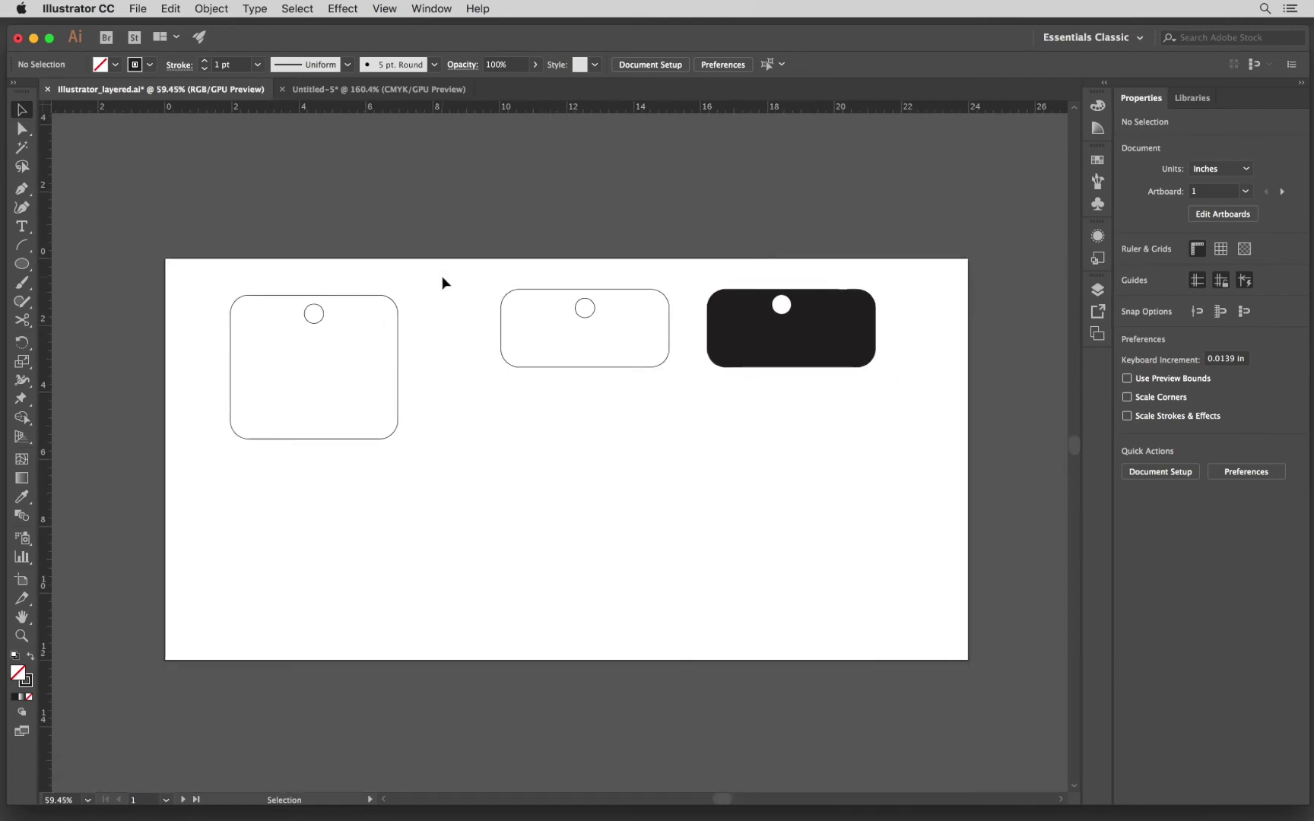
{"action": "left_click", "coordinate": [430, 9]}
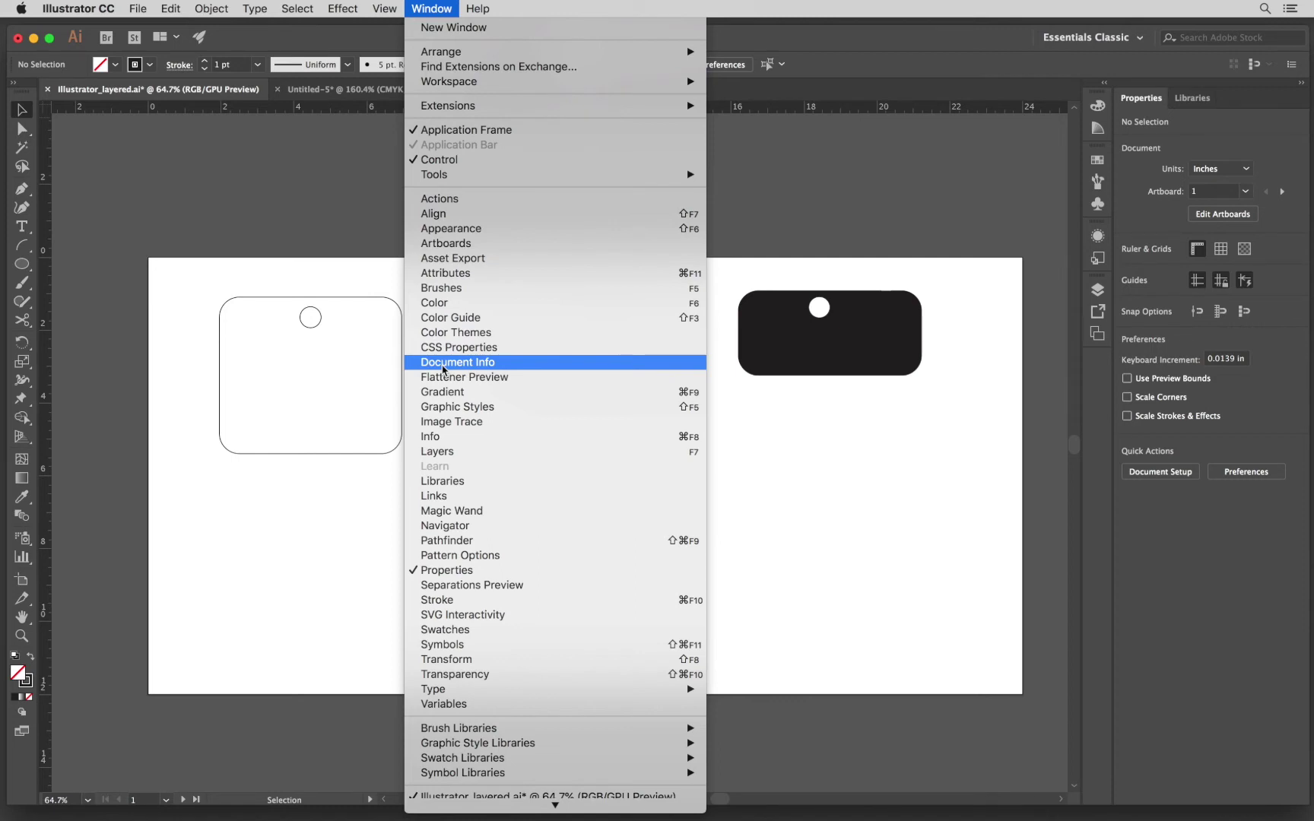
Step: Open the Document Info panel, move it aside, and check its flyout options without changes
{"action": "left_click", "coordinate": [443, 370]}
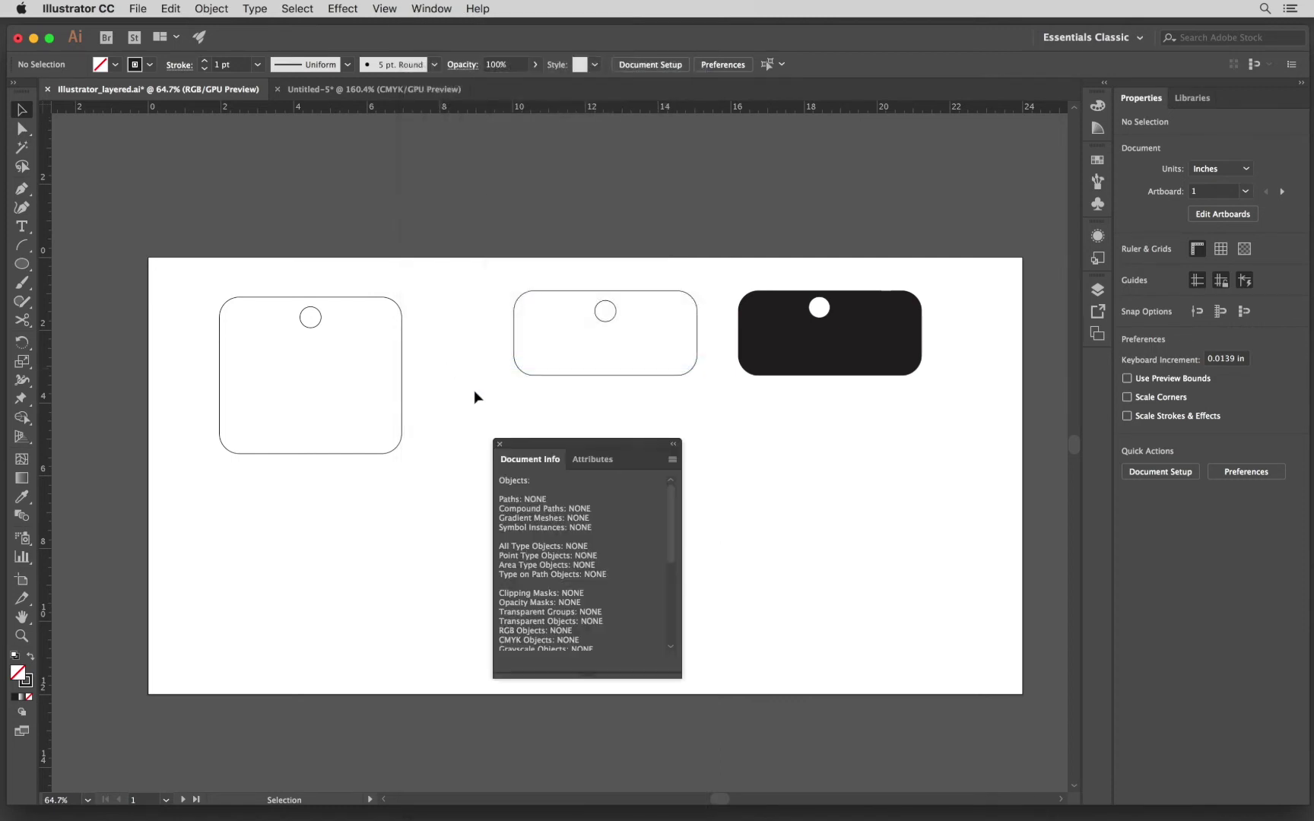
{"action": "left_click_drag", "start_coordinate": [556, 449], "coordinate": [381, 164]}
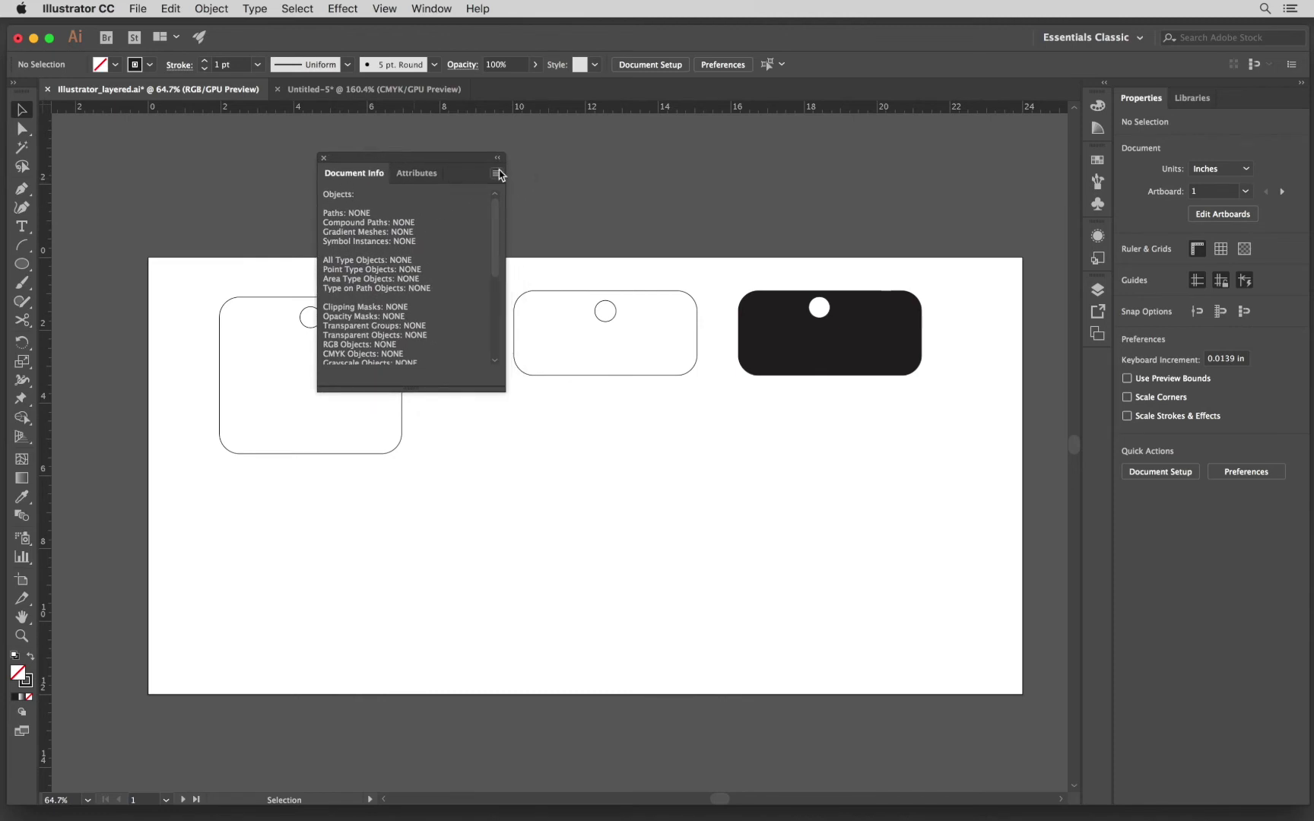
{"action": "left_click", "coordinate": [497, 181]}
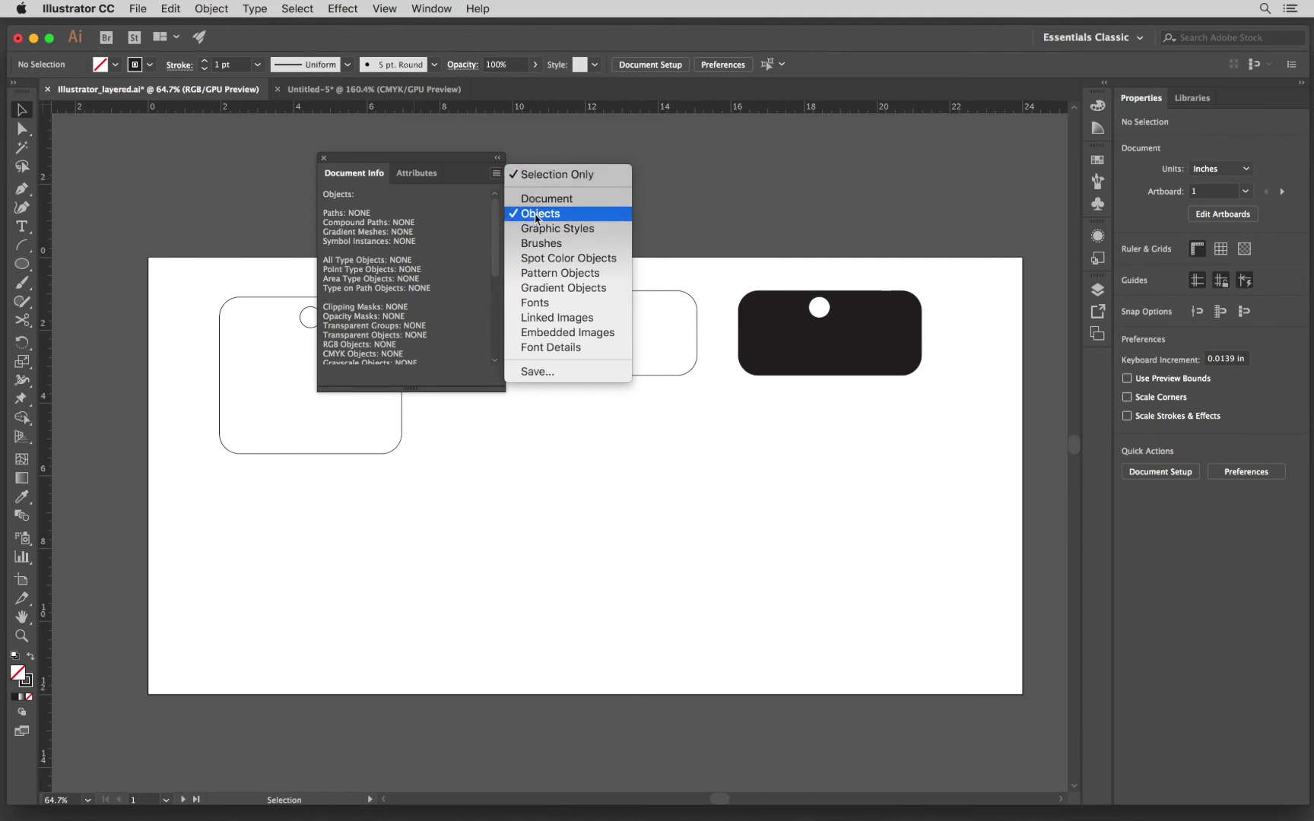
{"action": "left_click", "coordinate": [522, 145]}
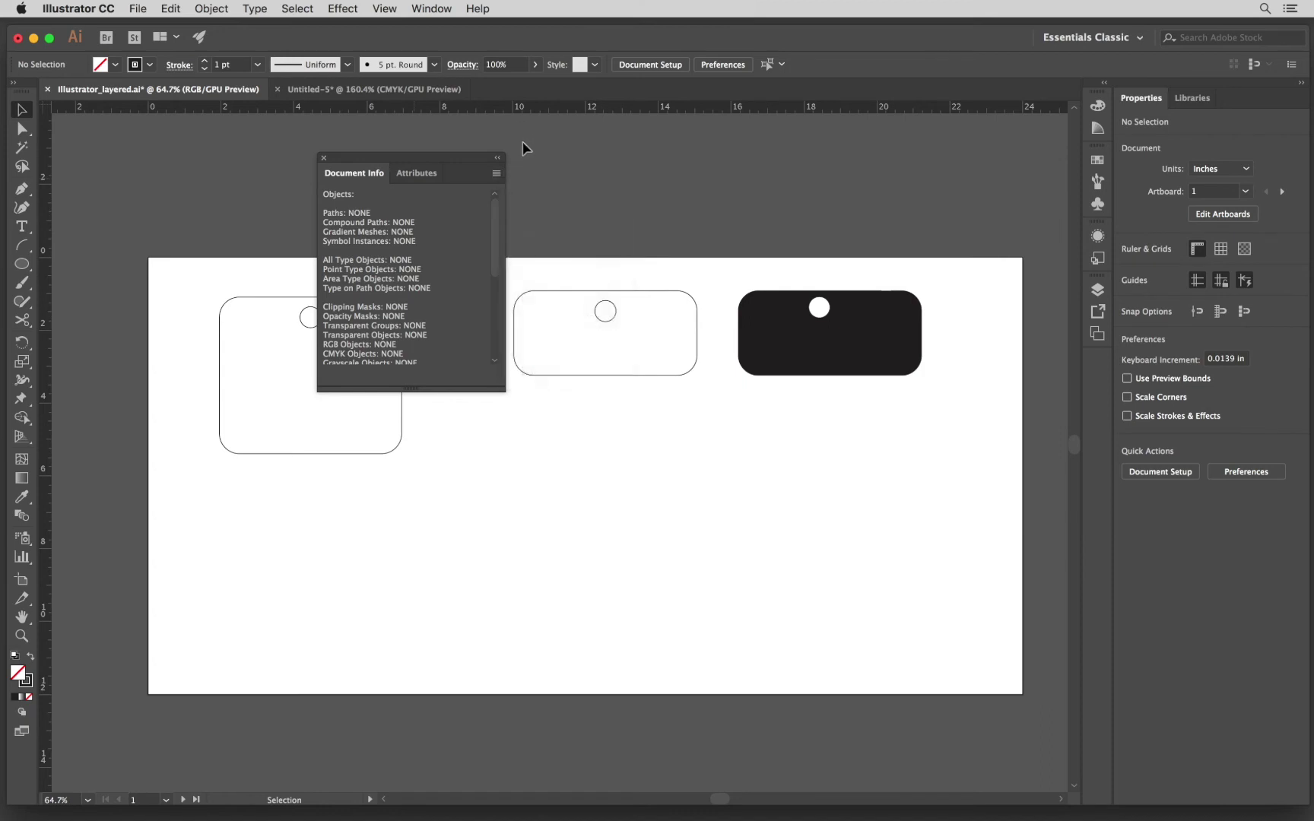
Step: Marquee-select all three tags and read Document Info: 6 paths, 1 open, 5 closed
{"action": "left_click_drag", "start_coordinate": [438, 157], "coordinate": [578, 535]}
{"action": "left_click_drag", "start_coordinate": [128, 196], "coordinate": [1041, 720]}
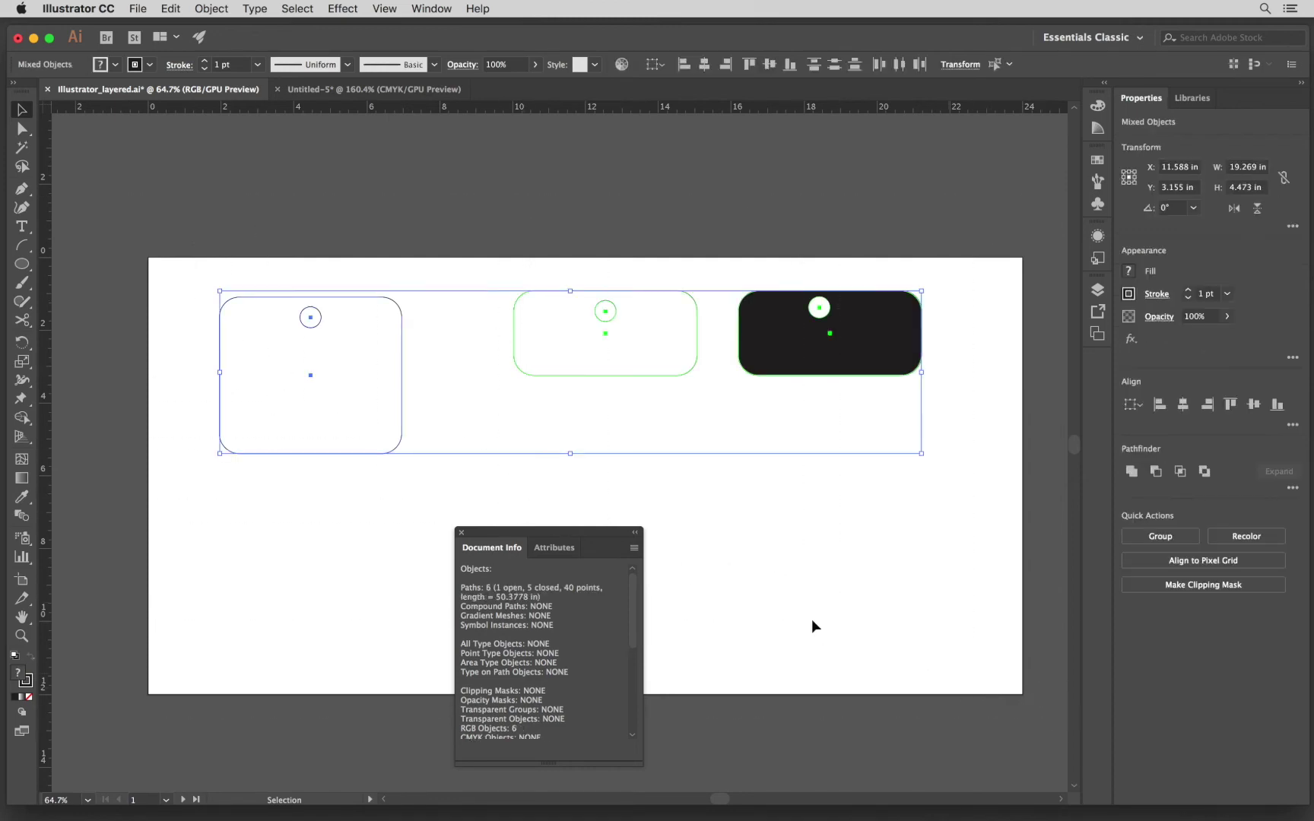
{"action": "left_click_drag", "start_coordinate": [563, 530], "coordinate": [555, 399]}
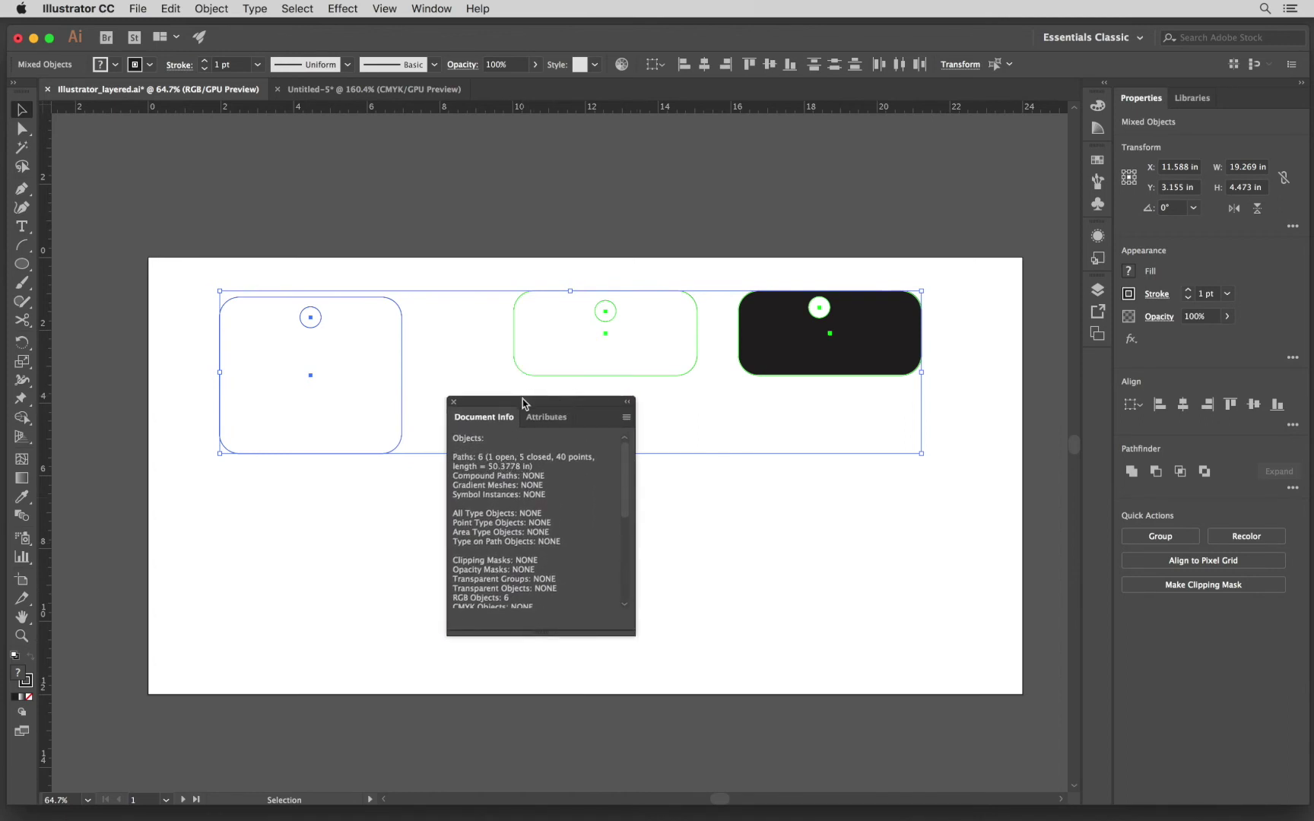
{"action": "left_click_drag", "start_coordinate": [523, 403], "coordinate": [547, 509]}
{"action": "left_click", "coordinate": [698, 491]}
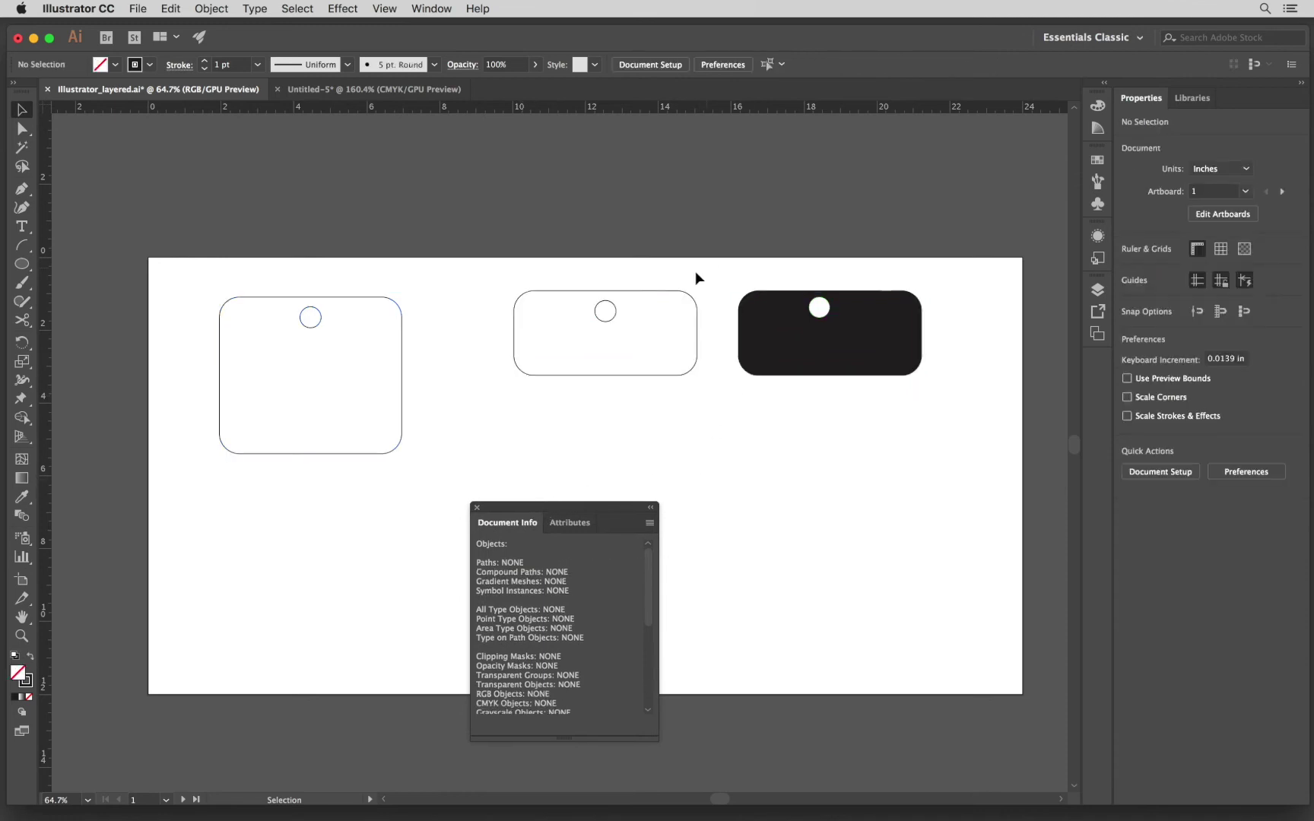
Step: Set the right tag's fill to None to expose its gapped outline, then zoom in
{"action": "left_click", "coordinate": [886, 336]}
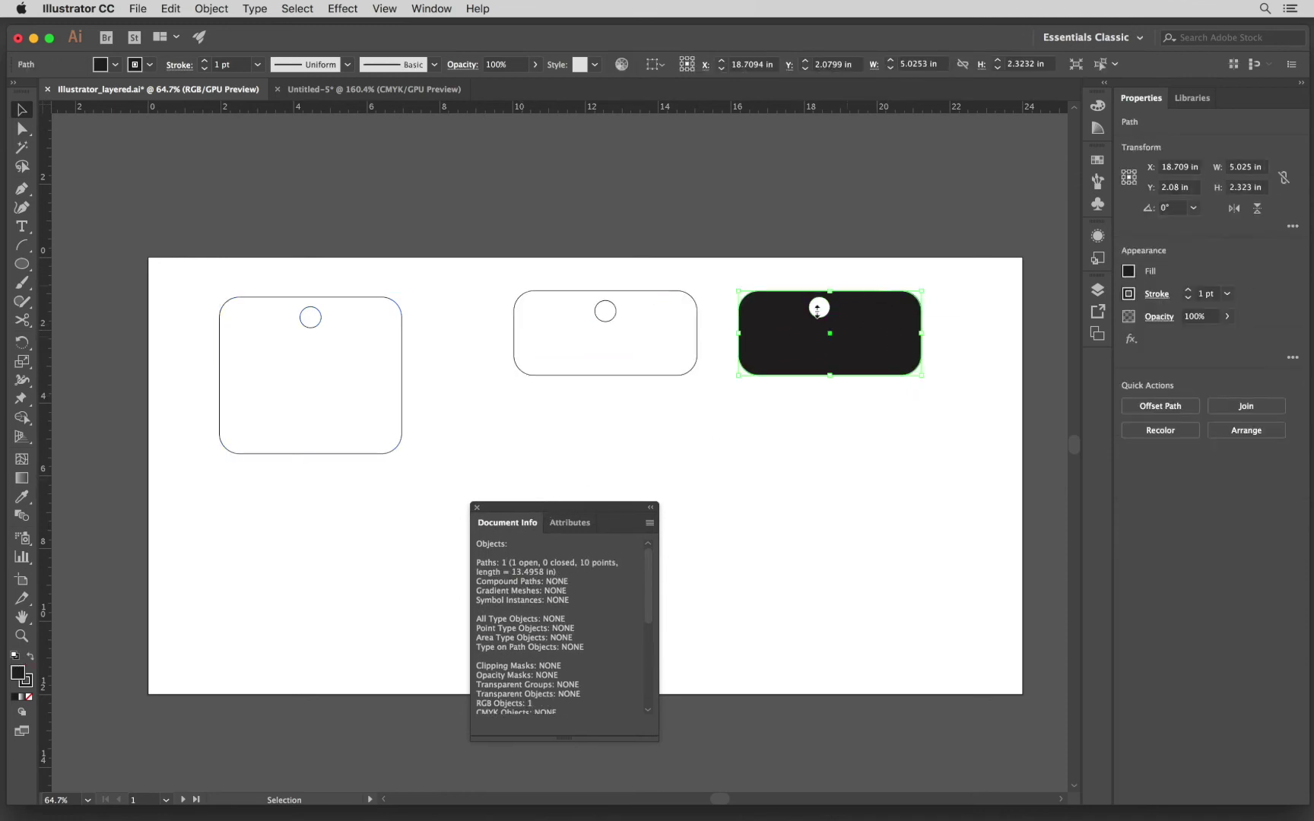
{"action": "left_click", "coordinate": [28, 697]}
{"action": "left_click", "coordinate": [212, 534]}
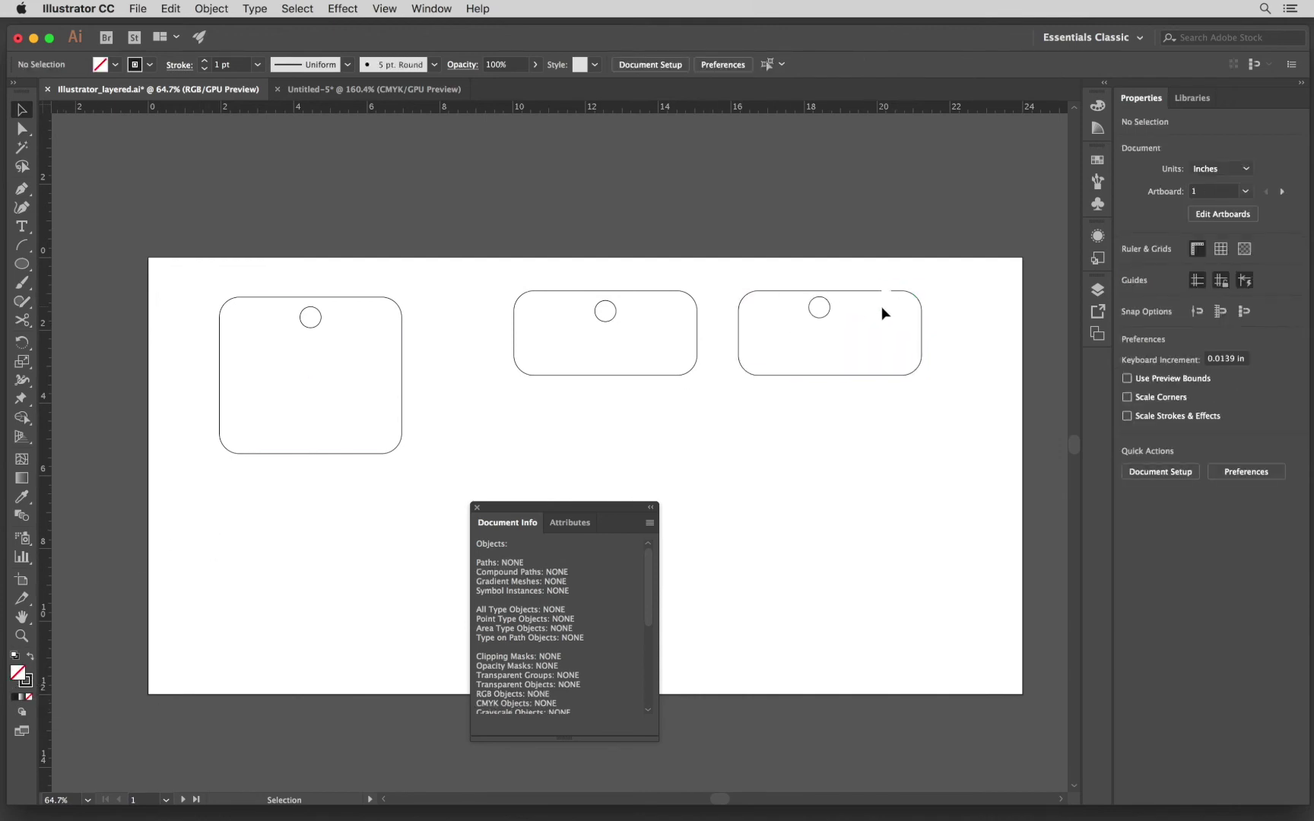
{"action": "scroll", "coordinate": [882, 307], "scroll_direction": "up", "scroll_amount": 3}
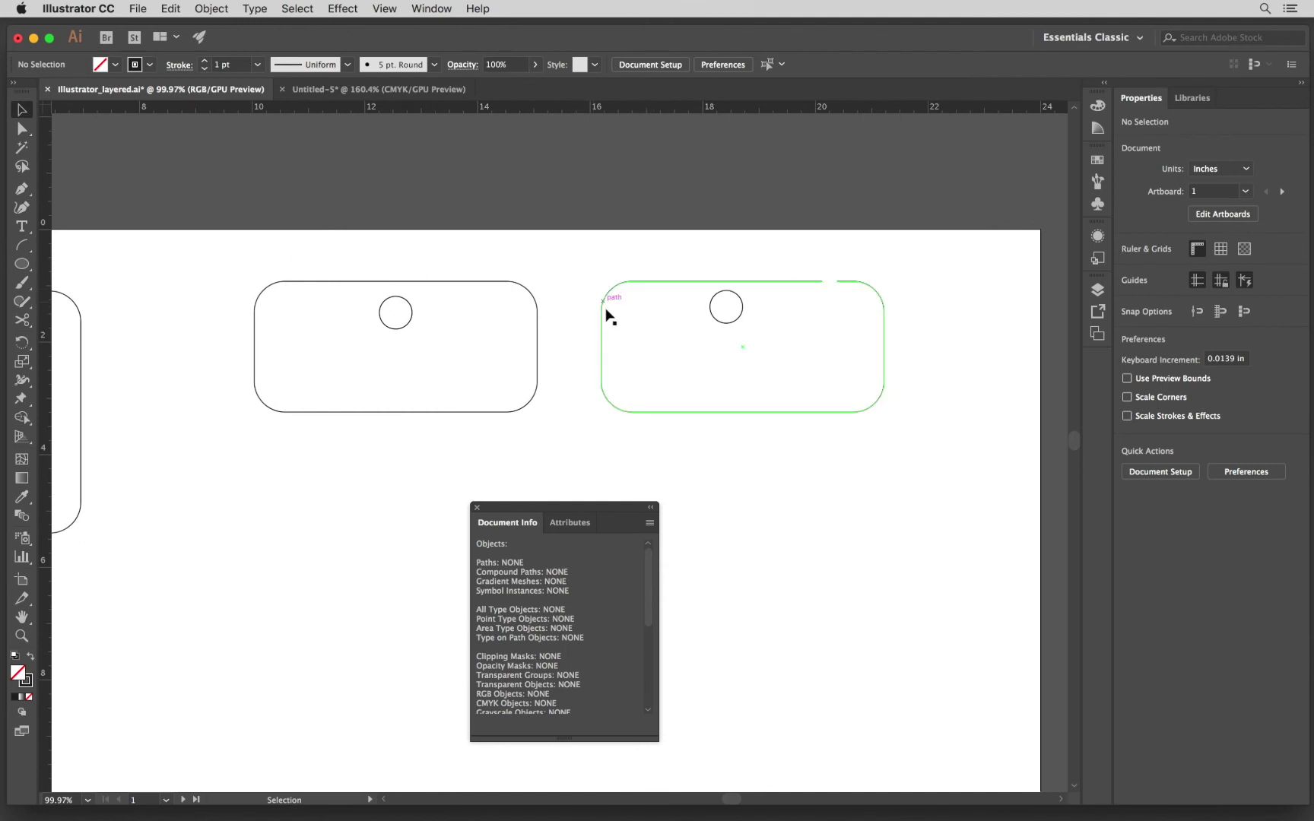
{"action": "left_click_drag", "start_coordinate": [585, 260], "coordinate": [935, 461]}
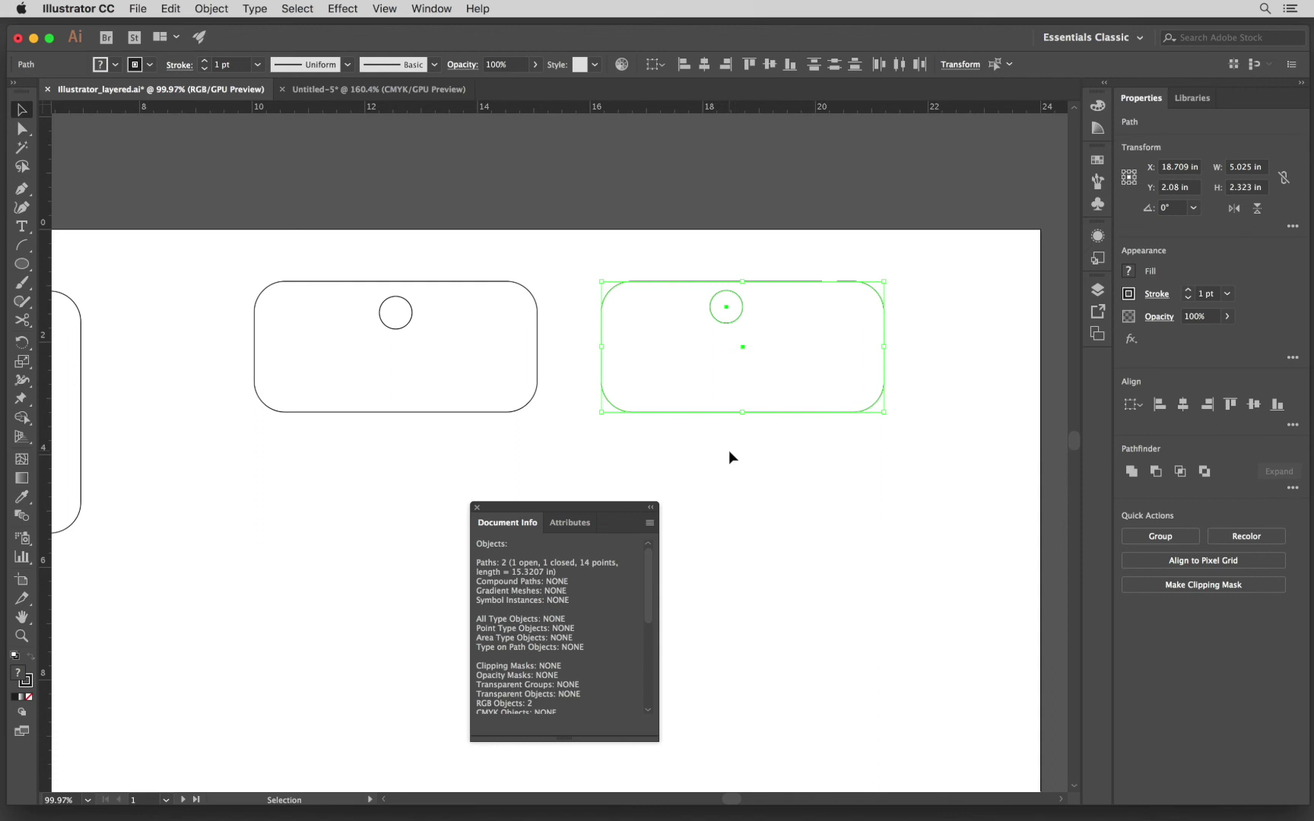
{"action": "key", "text": "super"}
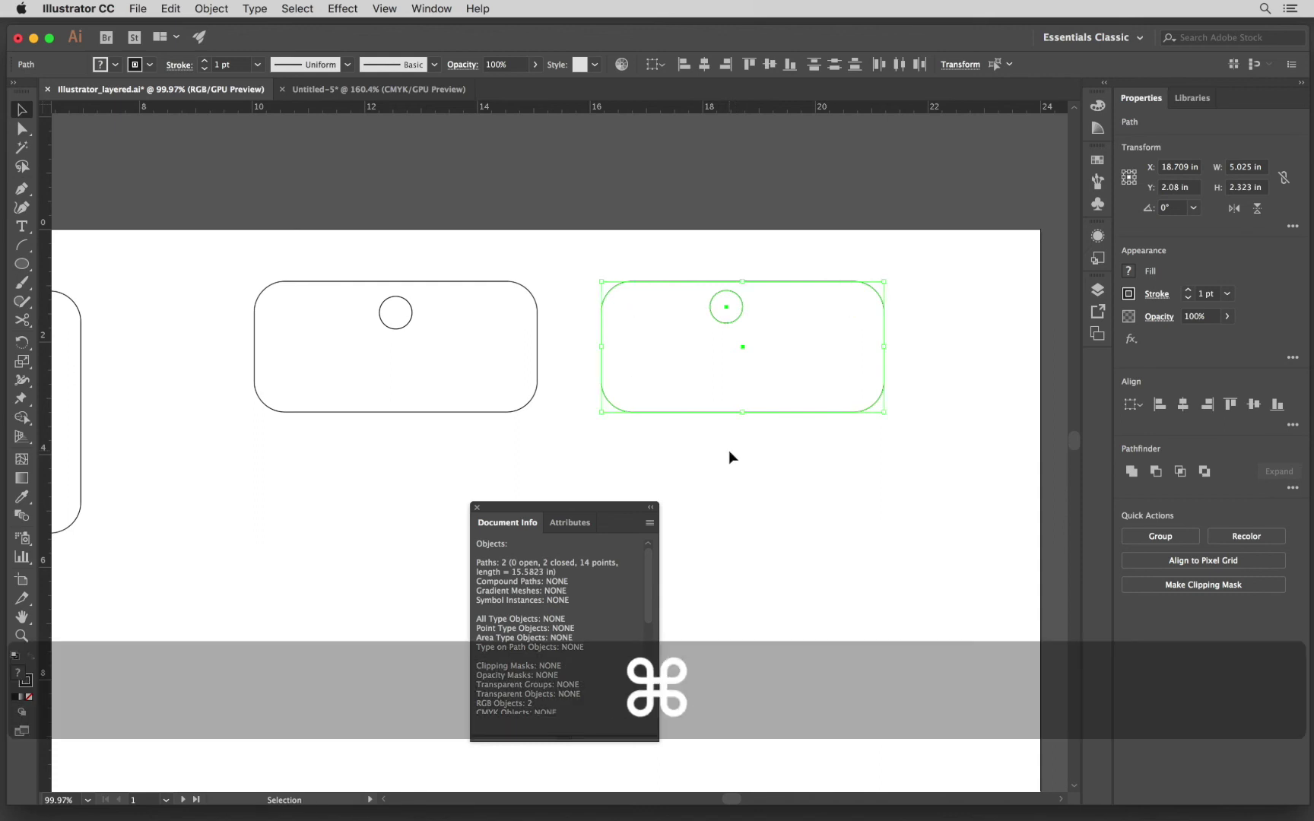
{"action": "left_click", "coordinate": [729, 453]}
{"action": "left_click", "coordinate": [754, 280]}
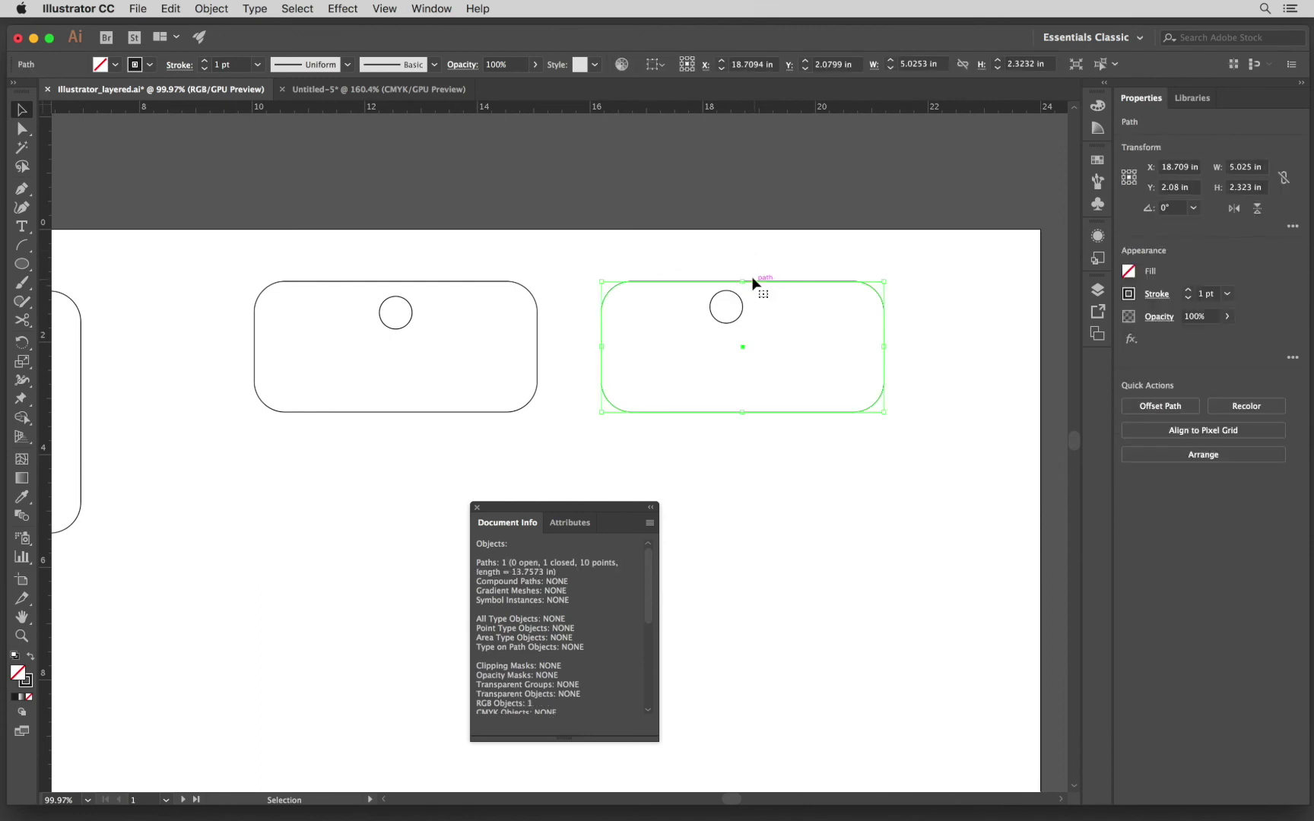
{"action": "left_click", "coordinate": [696, 254]}
{"action": "key", "text": "super+z"}
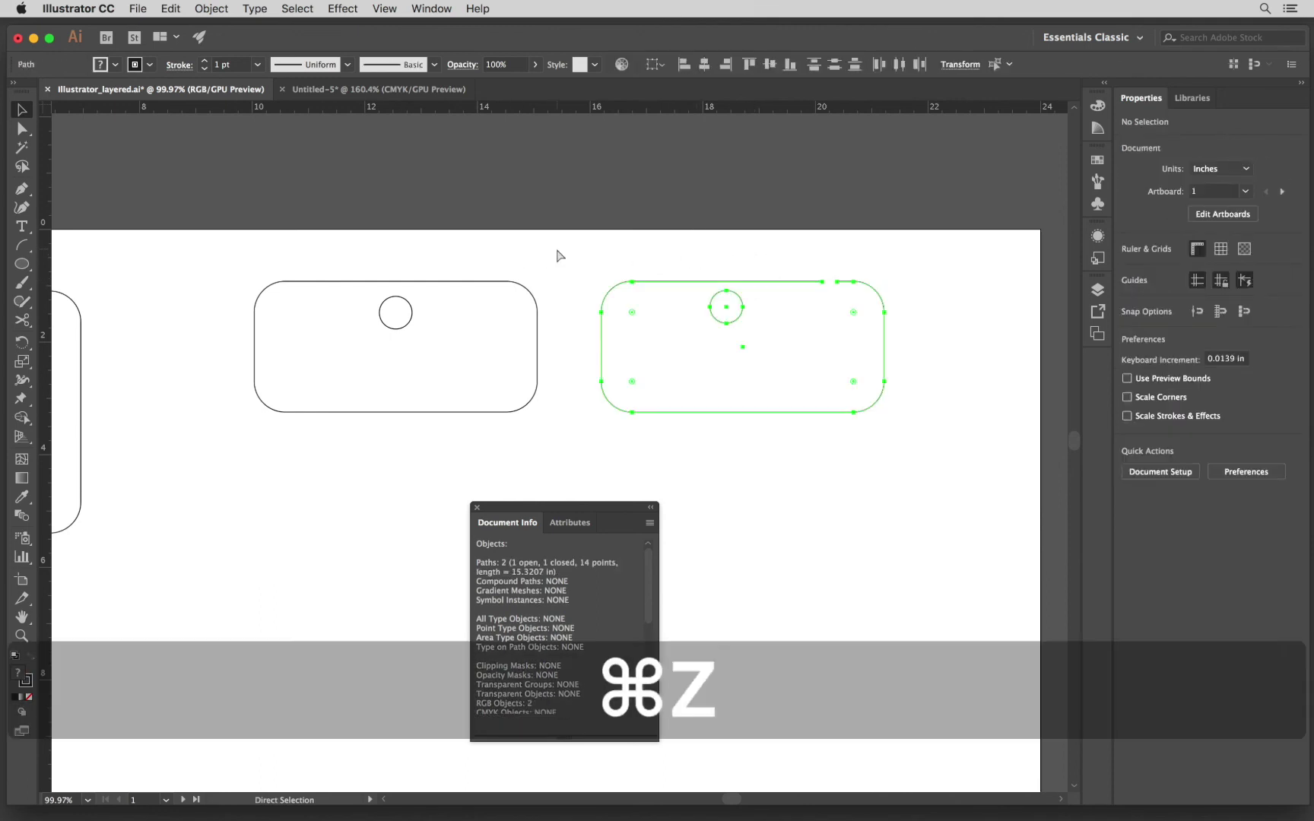
{"action": "left_click", "coordinate": [713, 264]}
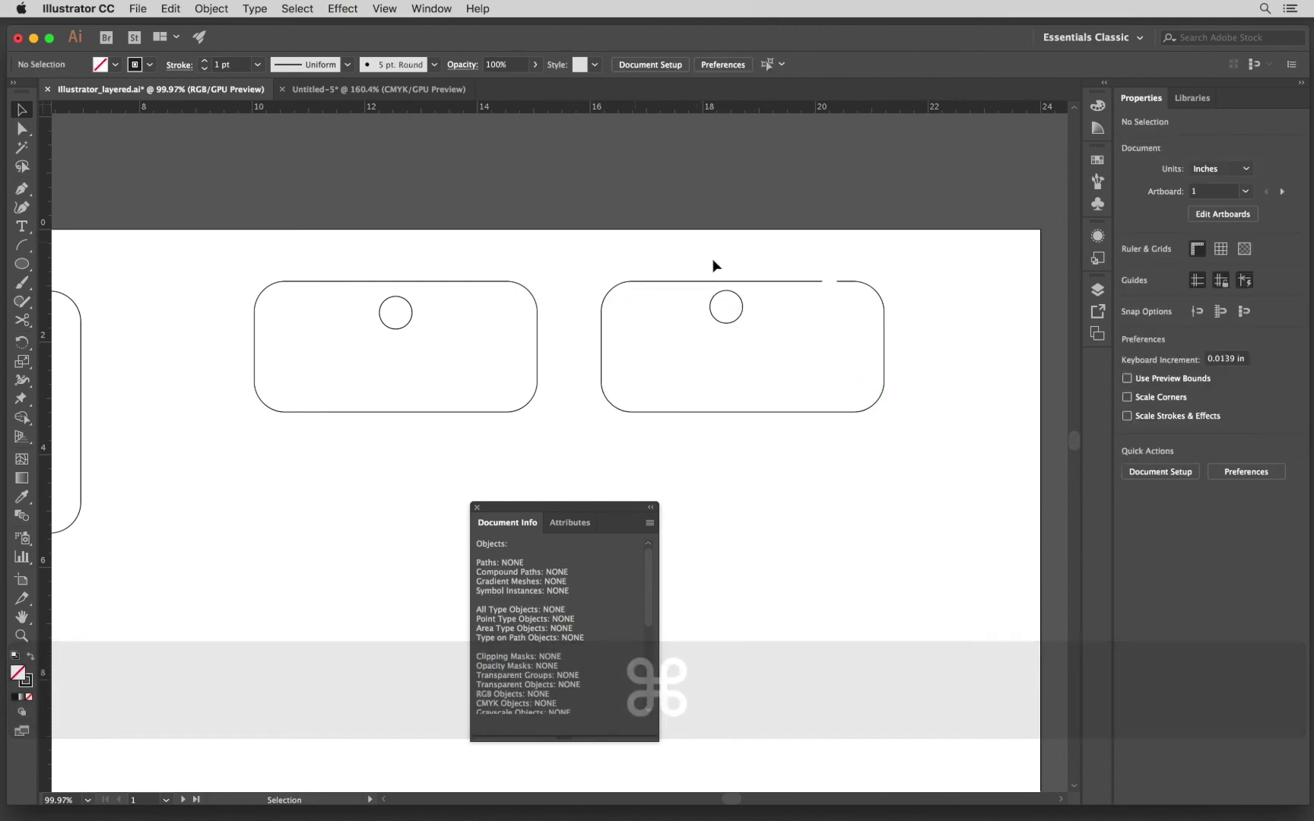
{"action": "left_click", "coordinate": [833, 282]}
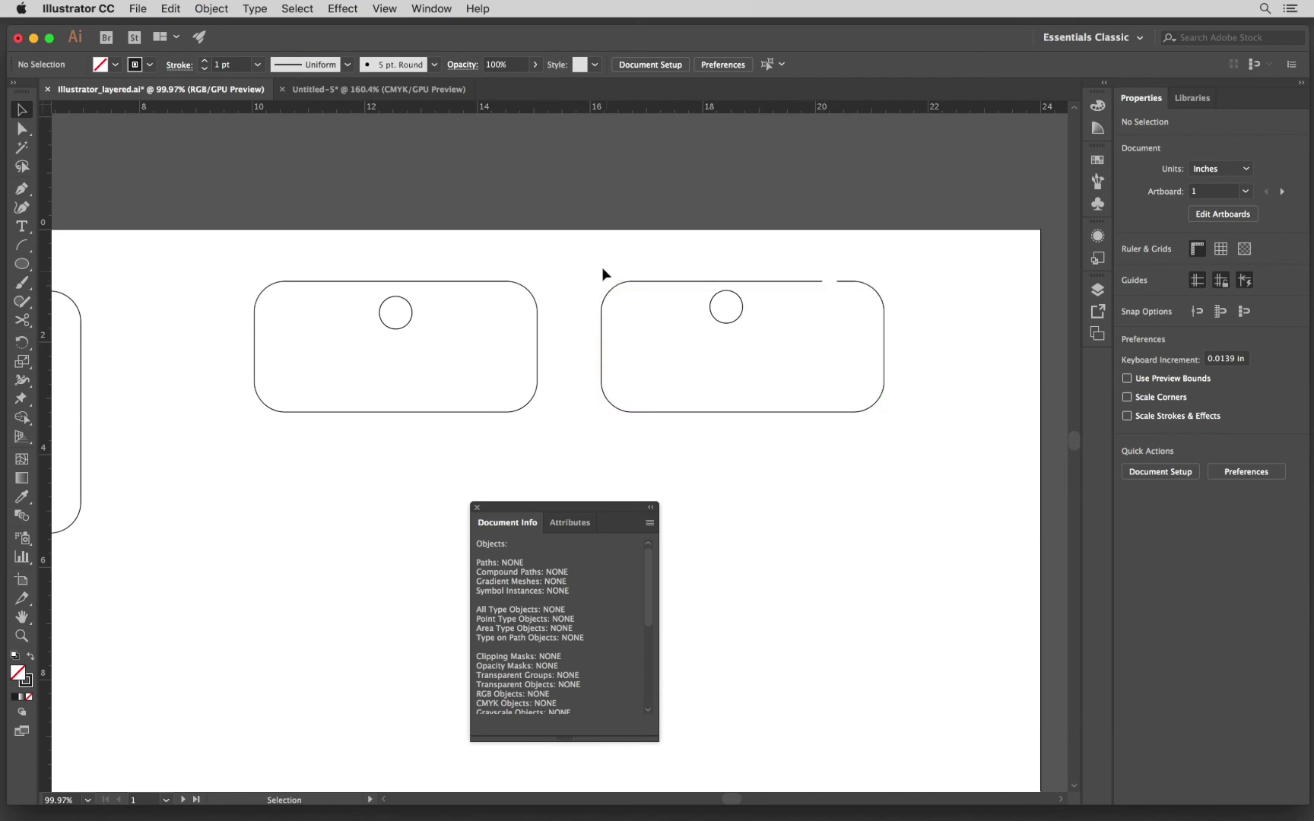
Step: Join the right tag's open ends with Cmd+J, then select all tags to confirm 6 closed paths
{"action": "mouse_move", "coordinate": [590, 252]}
{"action": "left_mouse_down"}
{"action": "mouse_move", "coordinate": [765, 452]}
{"action": "mouse_move", "coordinate": [917, 467]}
{"action": "mouse_move", "coordinate": [915, 450]}
{"action": "left_mouse_up"}
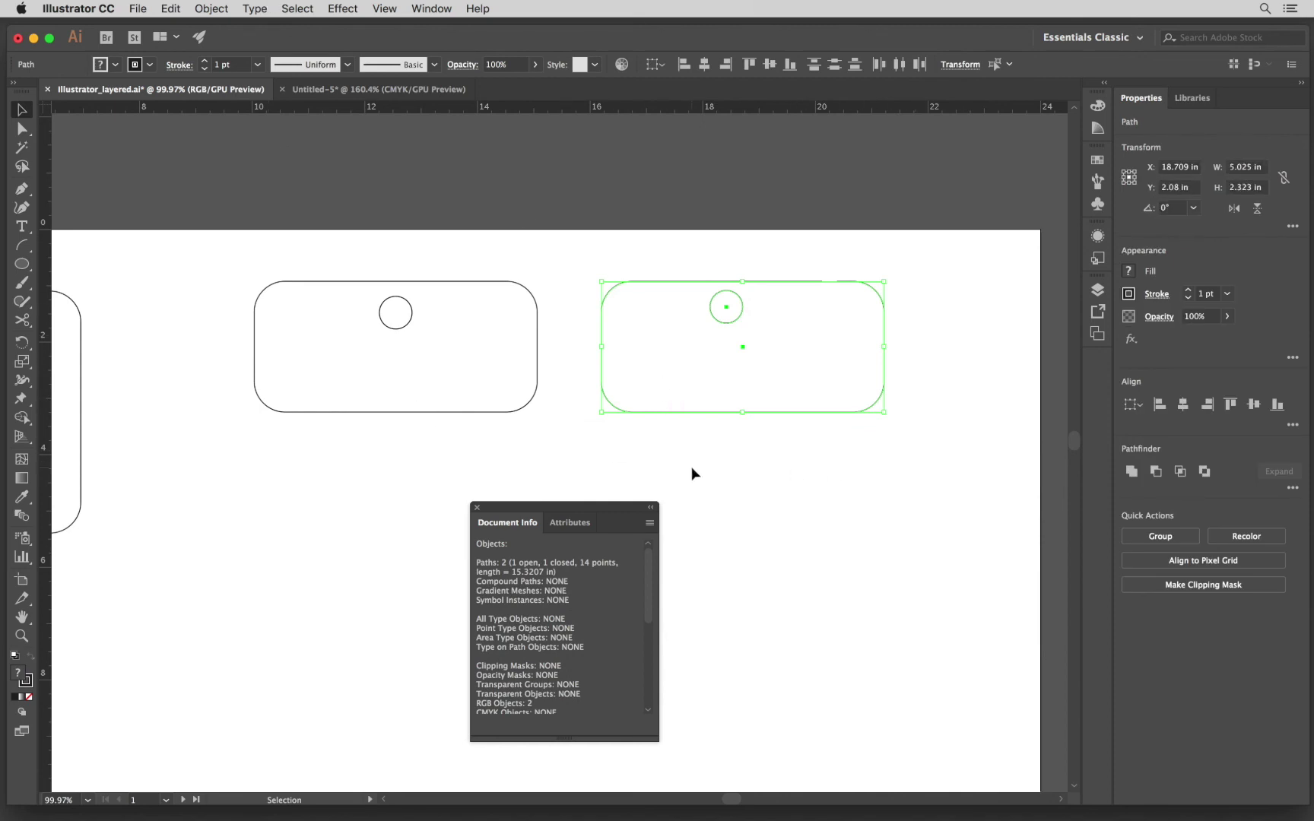
{"action": "key", "text": "super"}
{"action": "key", "text": "super+j"}
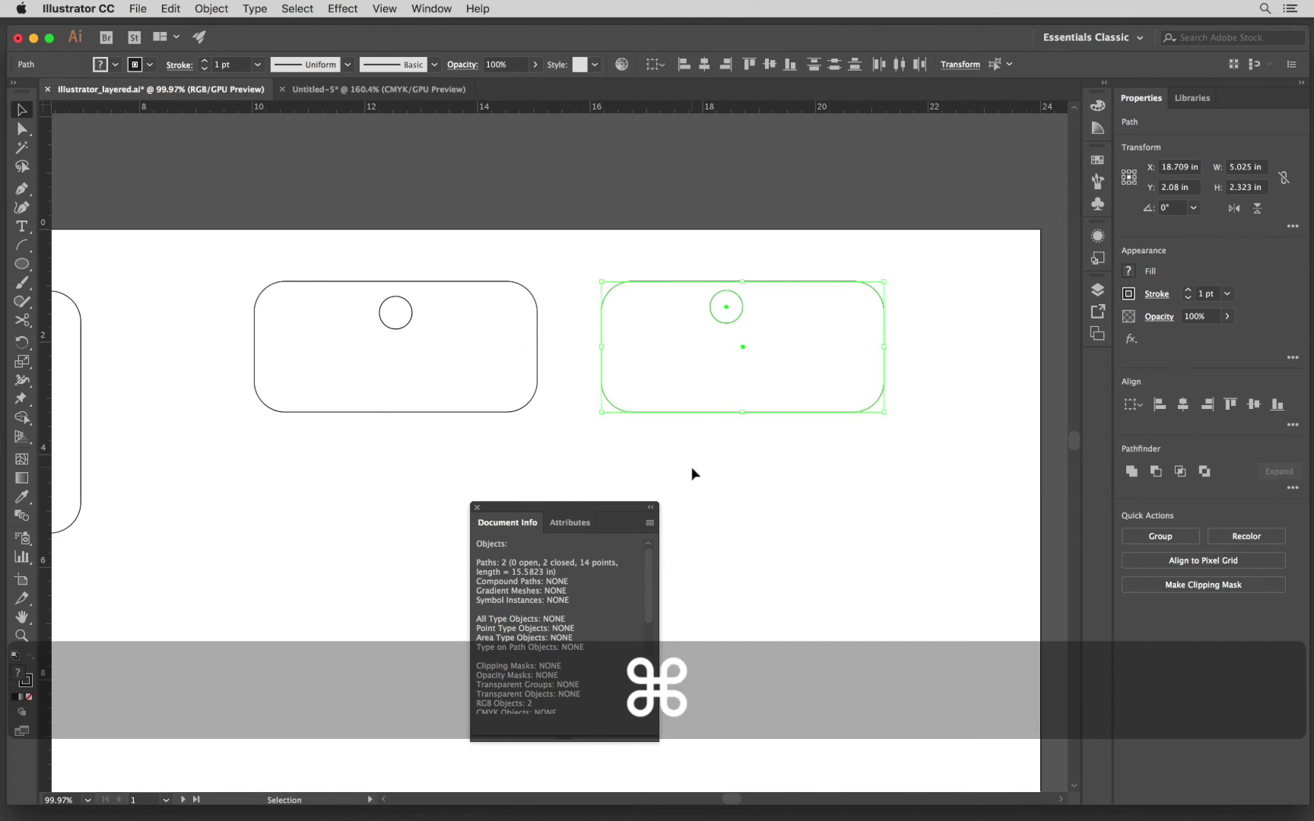
{"action": "left_click", "coordinate": [212, 8]}
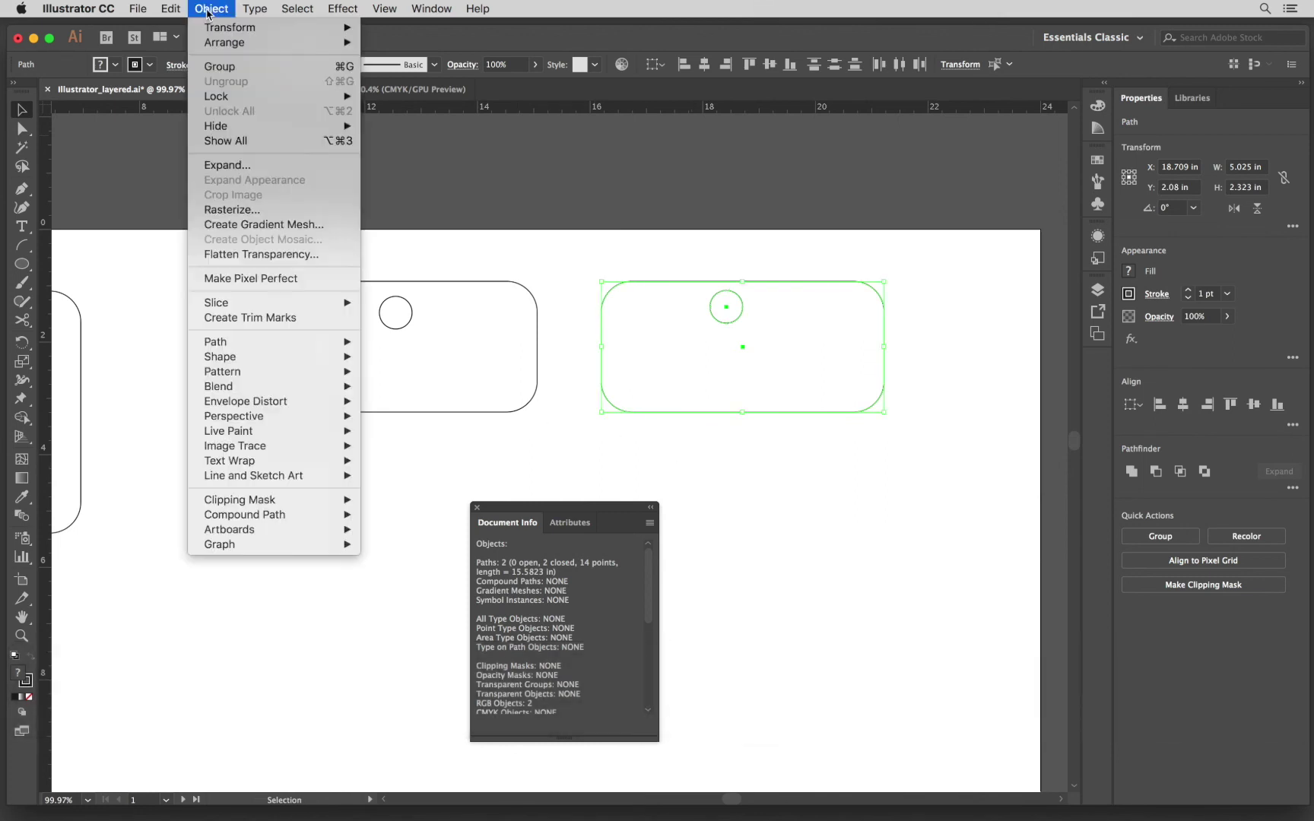
{"action": "mouse_move", "coordinate": [268, 355]}
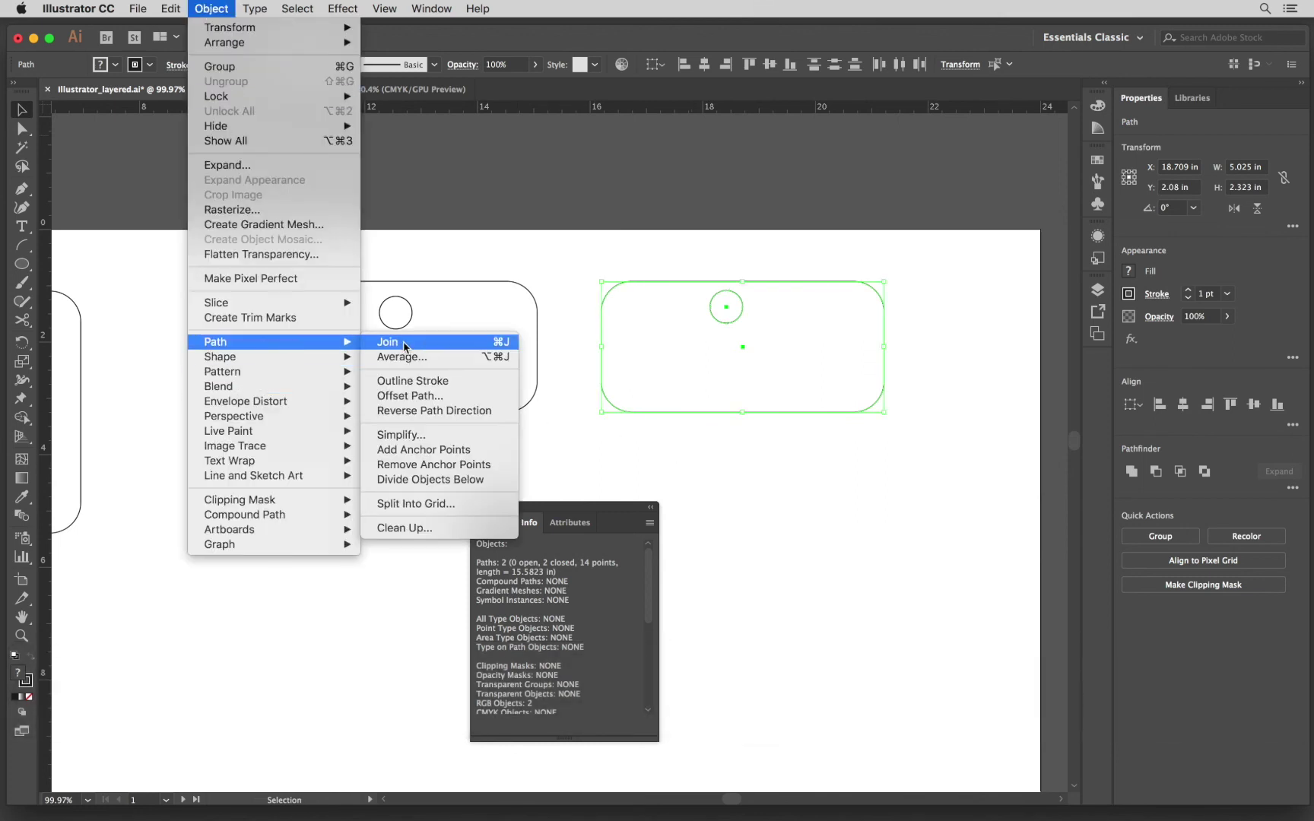
{"action": "left_click", "coordinate": [715, 481]}
{"action": "scroll", "coordinate": [715, 482], "scroll_direction": "down", "scroll_amount": 3}
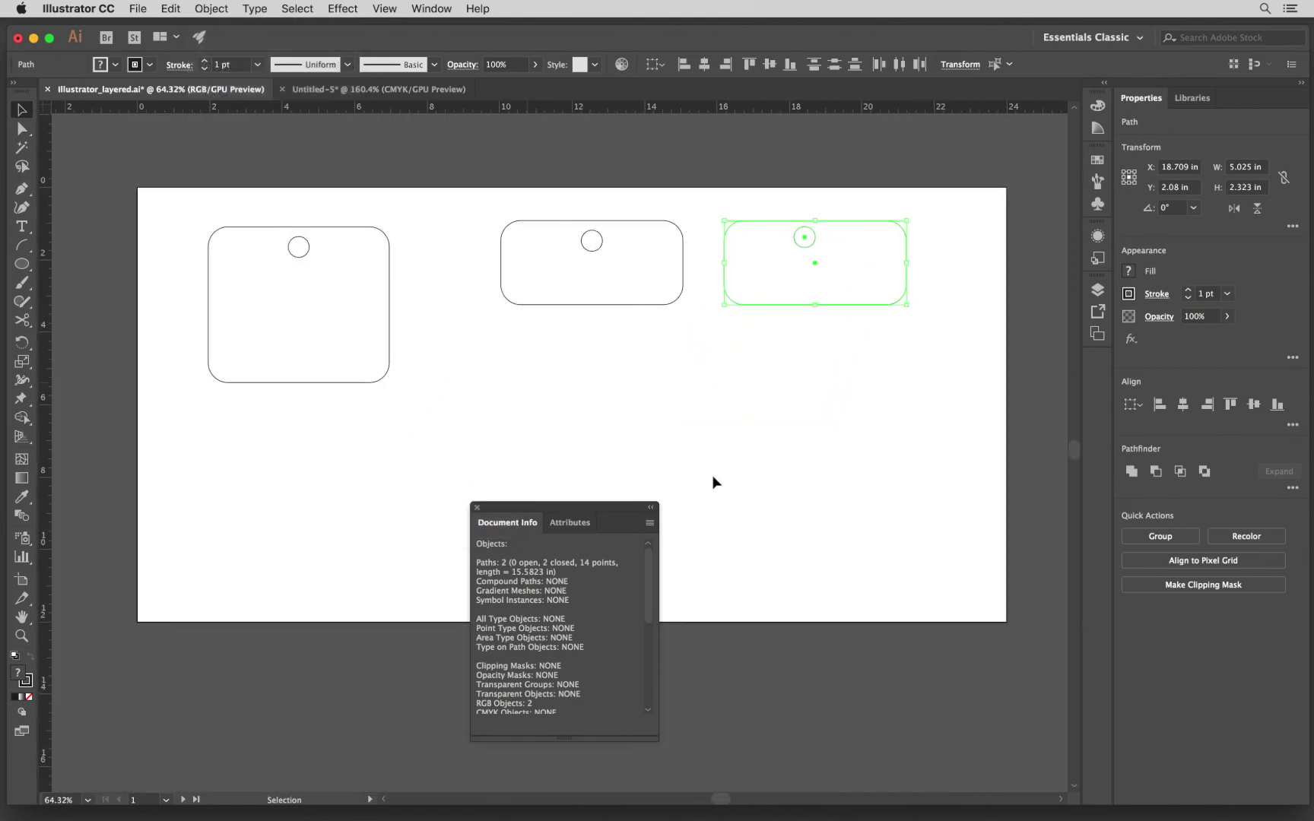
{"action": "left_click_drag", "start_coordinate": [114, 152], "coordinate": [1044, 667]}
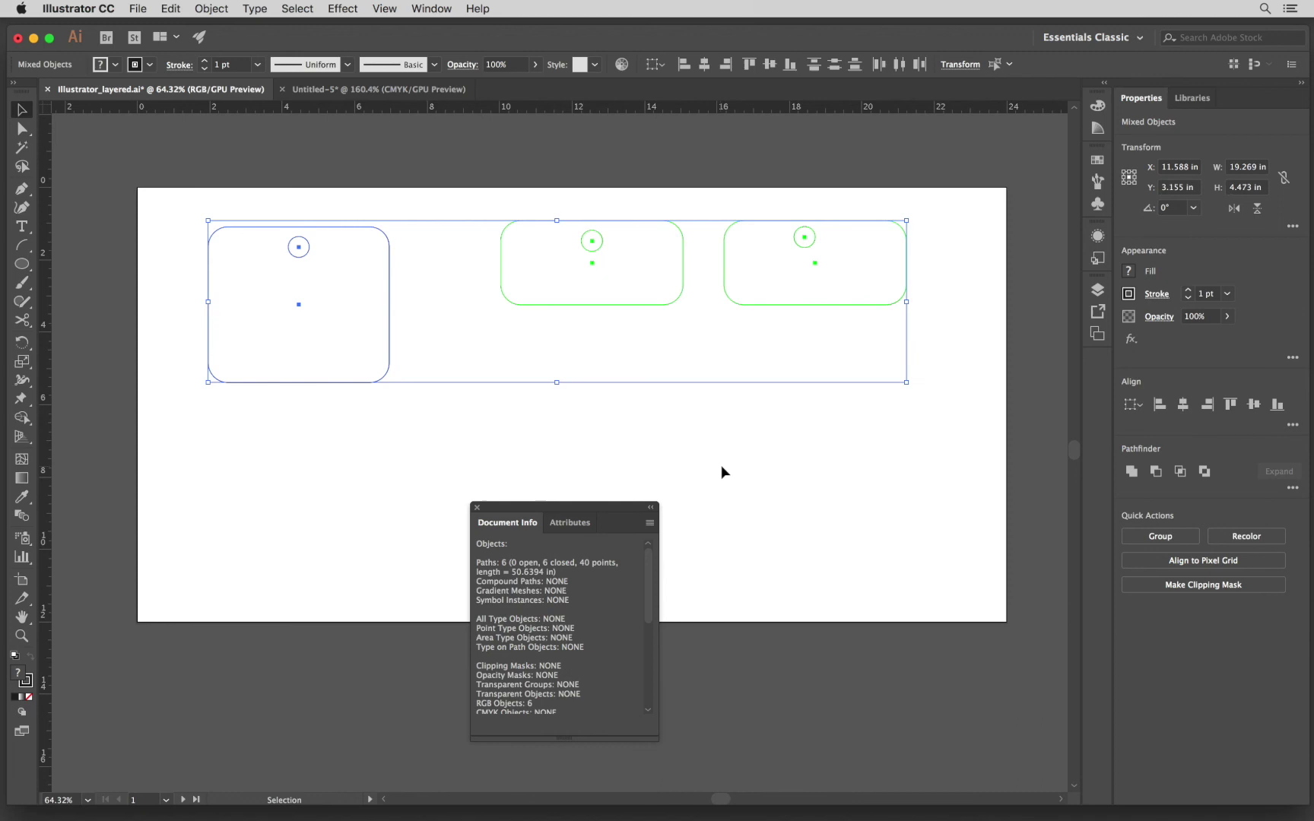